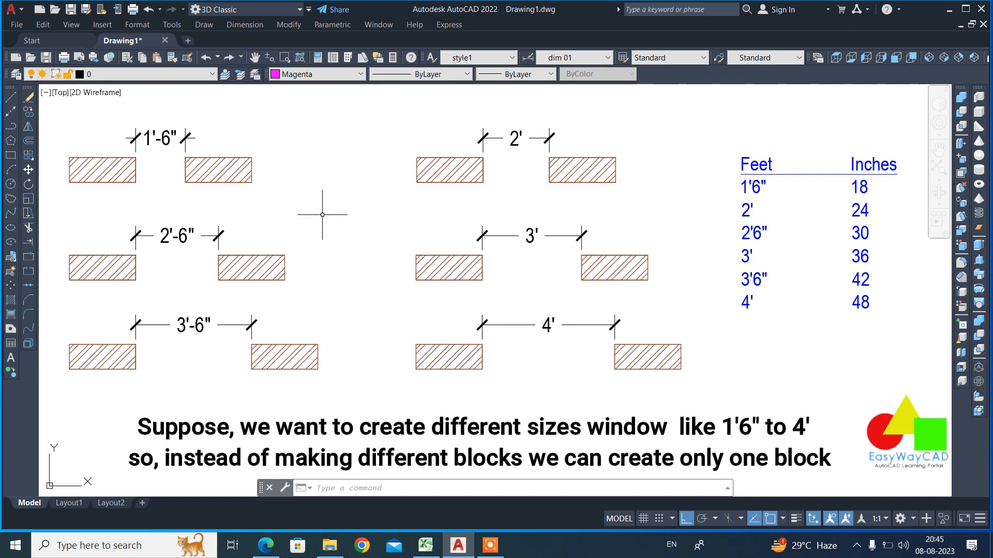
# Step: Draw a closed rectangle of lines, 1'6" wide and 3" high, between the upper pairs of hatched walls
pyautogui.write('l')
pyautogui.press('Return')
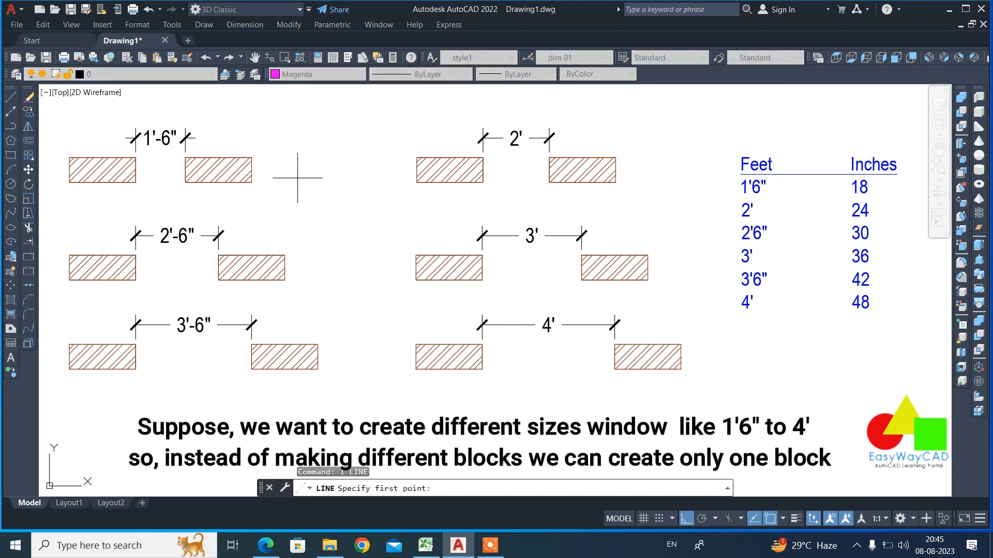
pyautogui.click(285, 108)
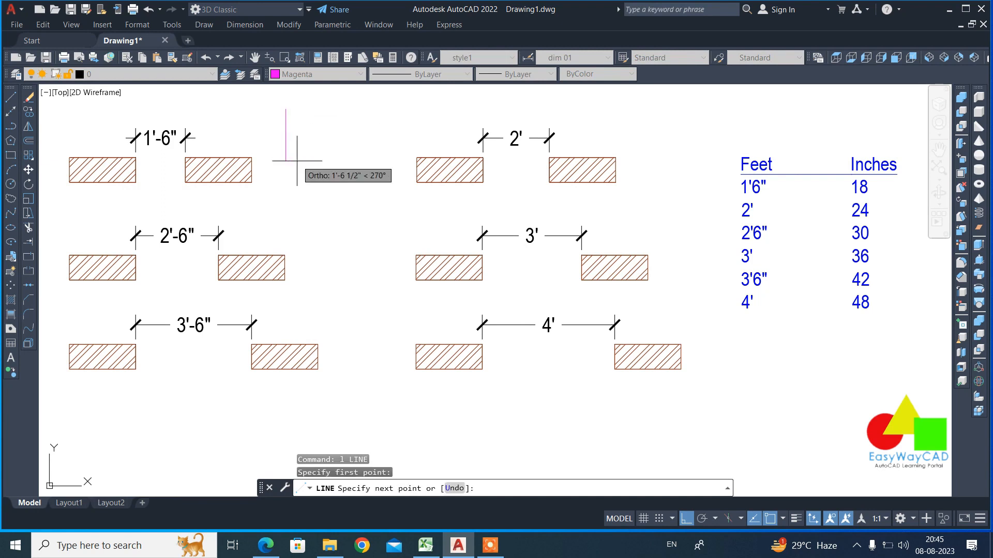
pyautogui.write('3')
pyautogui.press('Return')
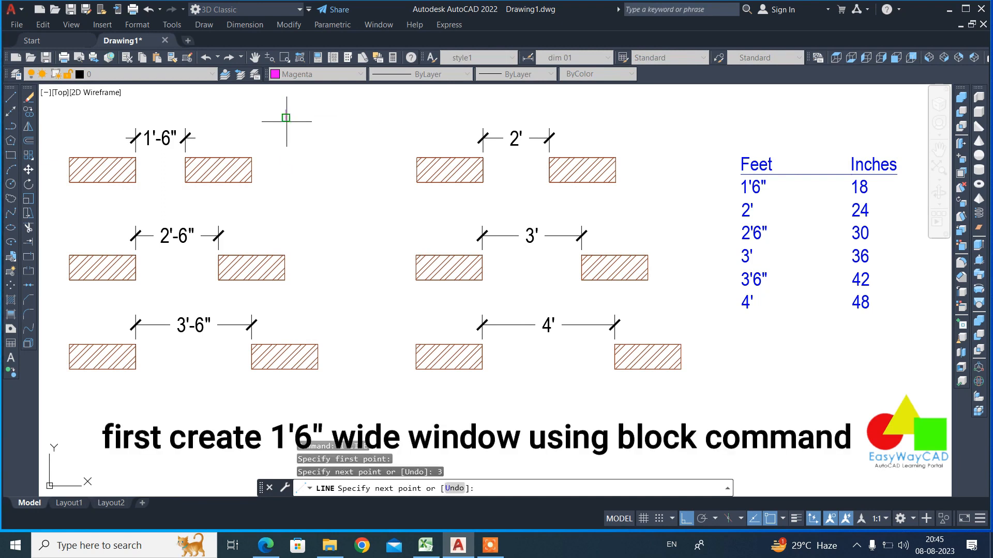
pyautogui.scroll(3, 285, 98)
pyautogui.scroll(-2, 423, 188)
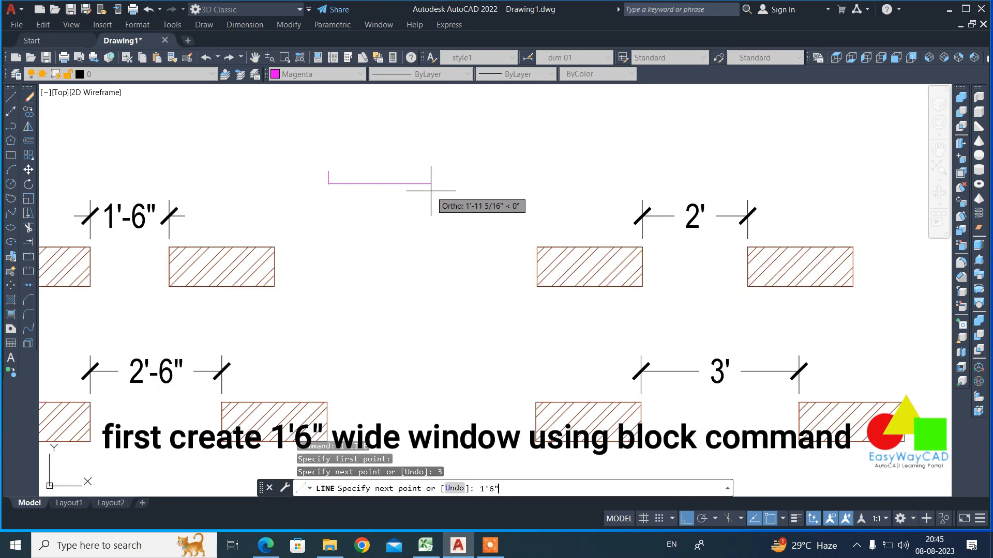
pyautogui.press('Return')
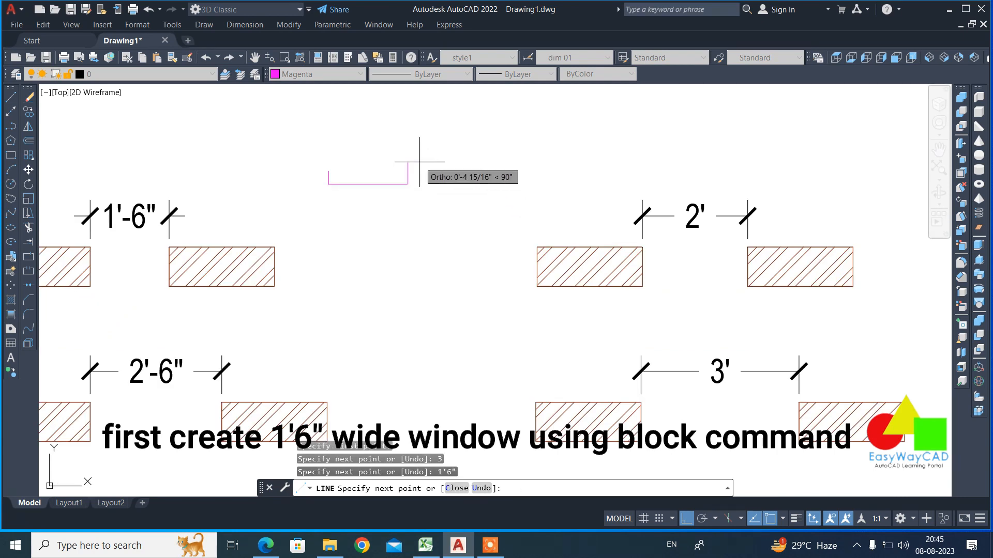
pyautogui.write('3')
pyautogui.press('Return')
pyautogui.click(329, 171)
pyautogui.press('Return')
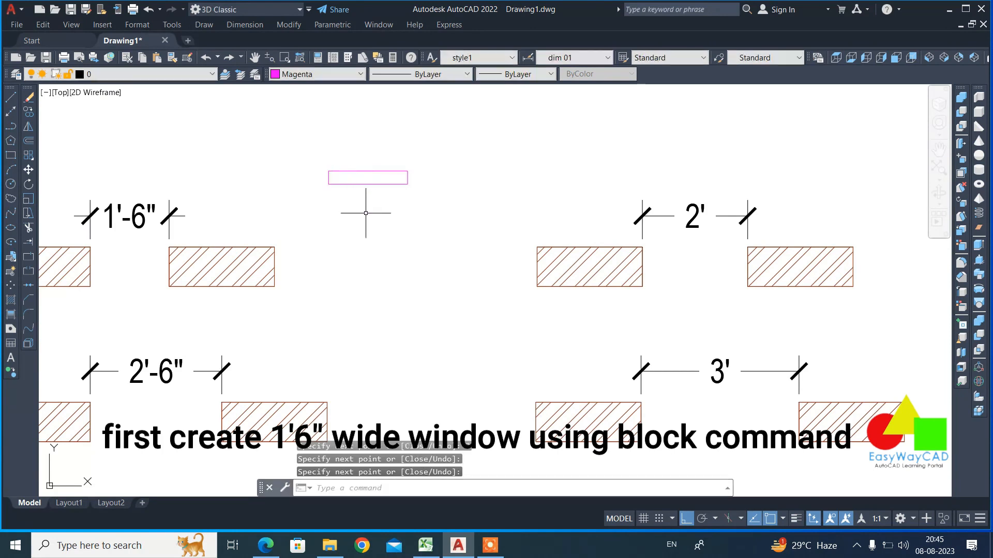
# Step: Place a linear dimension of the new rectangle's width below its lower edge
pyautogui.write('dli')
pyautogui.press('Return')
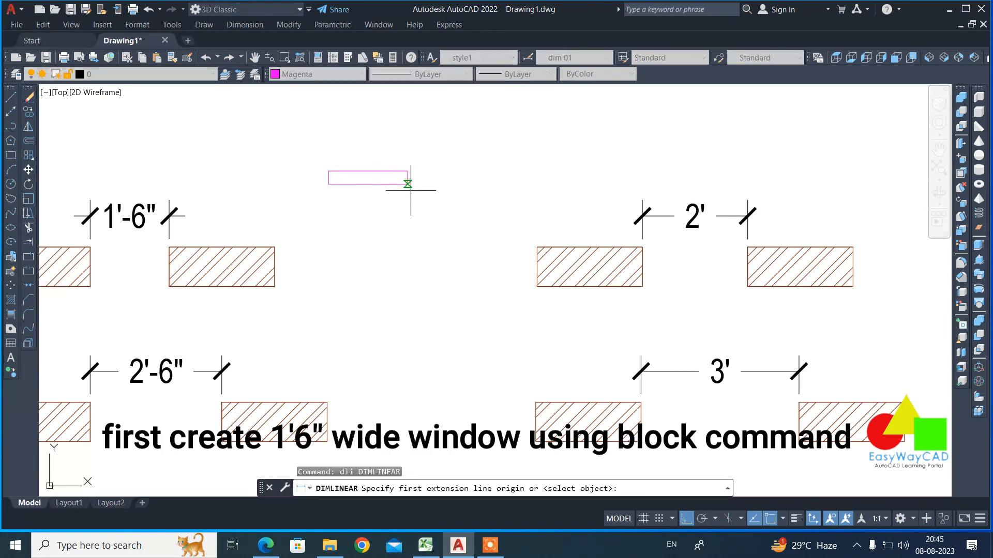
pyautogui.click(408, 184)
pyautogui.click(328, 184)
pyautogui.click(334, 216)
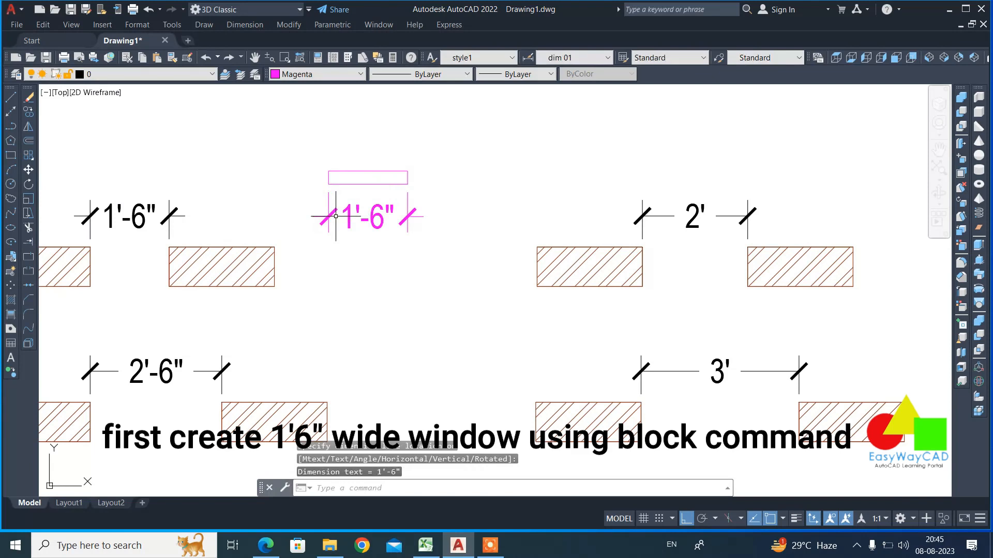
# Step: Check the rectangle's height with a linear dimension without placing it
pyautogui.press('Return')
pyautogui.press('Return')
pyautogui.click(327, 177)
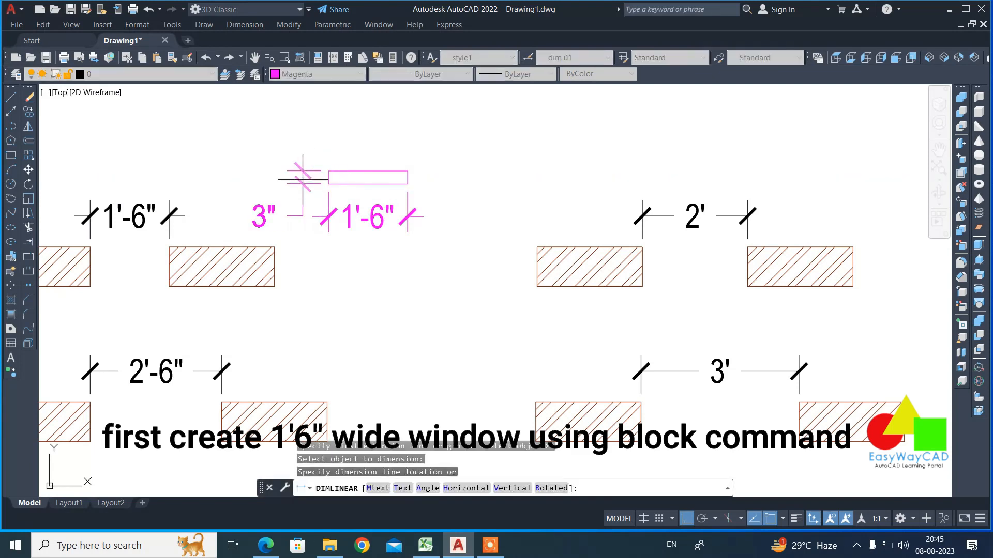
pyautogui.press('Escape')
# Step: Erase the width dimension below the new rectangle
pyautogui.click(358, 224)
pyautogui.scroll(2, 382, 215)
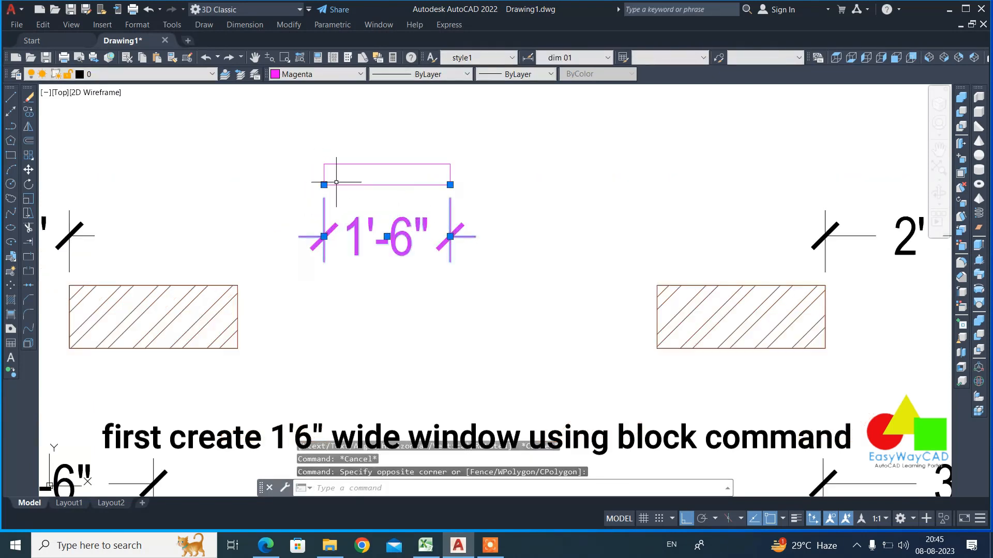
pyautogui.write('e')
pyautogui.press('Return')
# Step: Offset the rectangle's lower and upper edges inward by 1" to form two inner horizontal lines
pyautogui.scroll(2, 381, 196)
pyautogui.write('o')
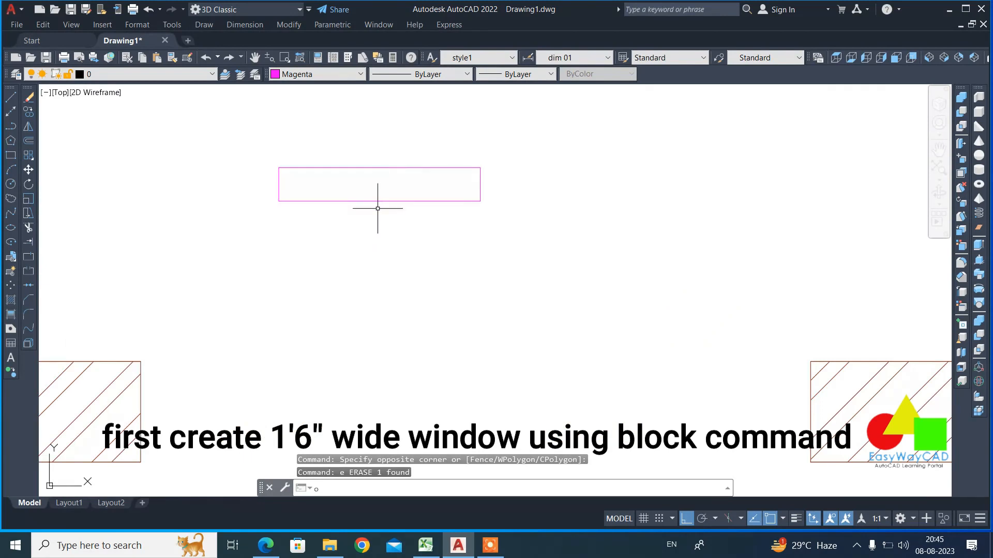
pyautogui.press('Return')
pyautogui.write('1')
pyautogui.press('Return')
pyautogui.click(332, 201)
pyautogui.click(331, 184)
pyautogui.click(333, 168)
pyautogui.click(339, 224)
pyautogui.press('Return')
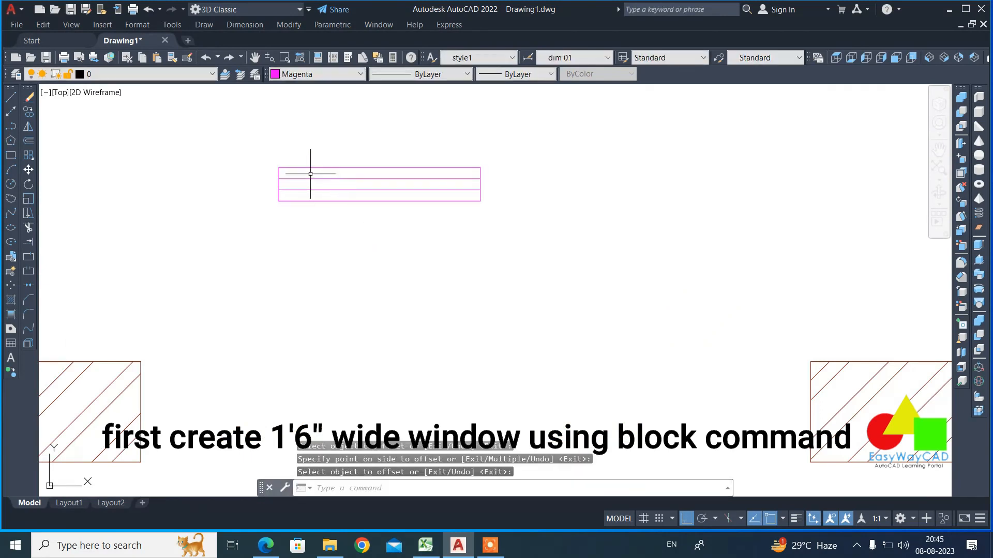
# Step: Offset the rectangle's left and right edges inward by 1" to form the window's end frames
pyautogui.scroll(2, 310, 173)
pyautogui.press('Return')
pyautogui.write('1')
pyautogui.press('Return')
pyautogui.click(259, 174)
pyautogui.click(310, 175)
pyautogui.click(578, 169)
pyautogui.click(543, 175)
pyautogui.press('Return')
# Step: Trim the two inner horizontal lines where they cross the right and left end frames
pyautogui.scroll(2, 584, 166)
pyautogui.write('tr')
pyautogui.press('Return')
pyautogui.click(567, 257)
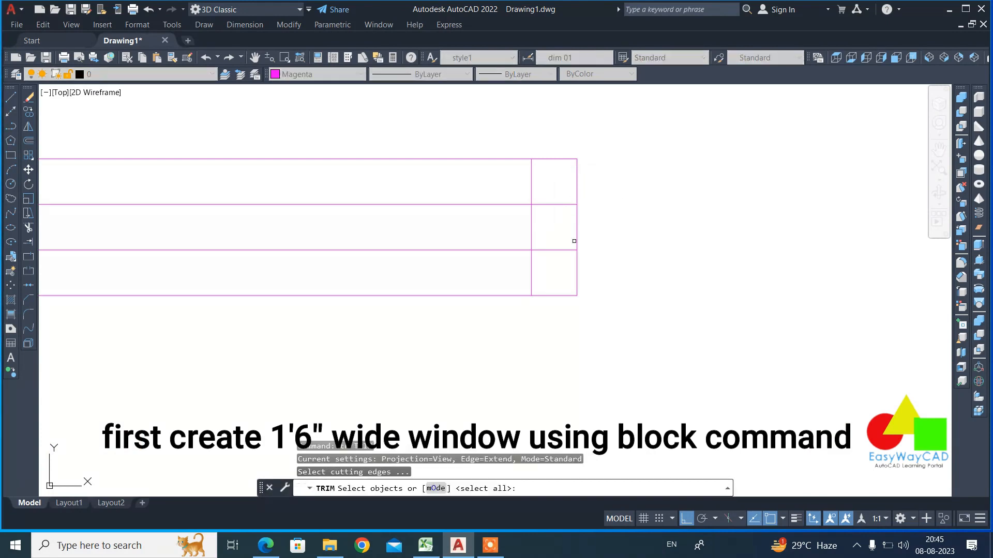
pyautogui.click(558, 182)
pyautogui.scroll(-2, 616, 203)
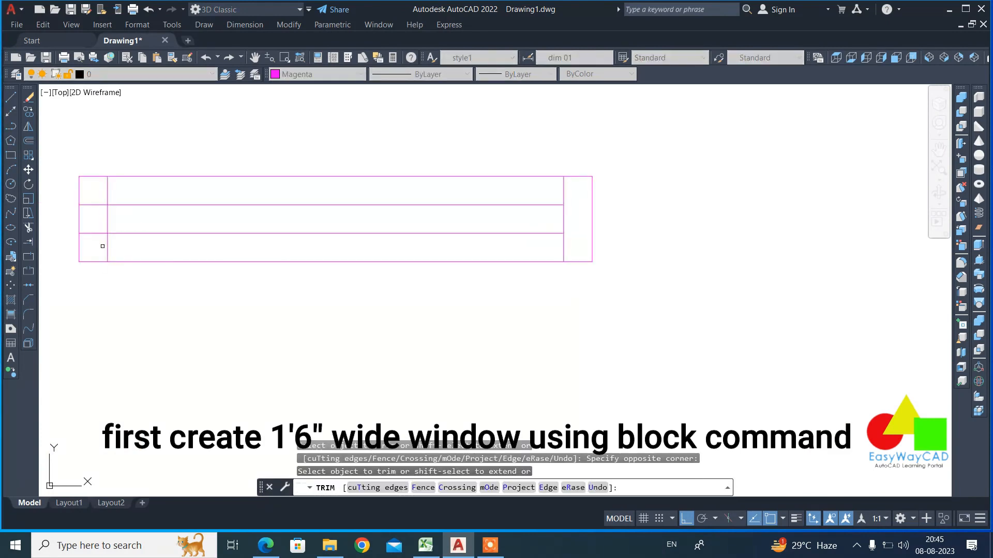
pyautogui.click(102, 245)
pyautogui.click(89, 196)
# Step: Change the colour of the two inner horizontal lines to Blue
pyautogui.click(167, 197)
pyautogui.click(148, 232)
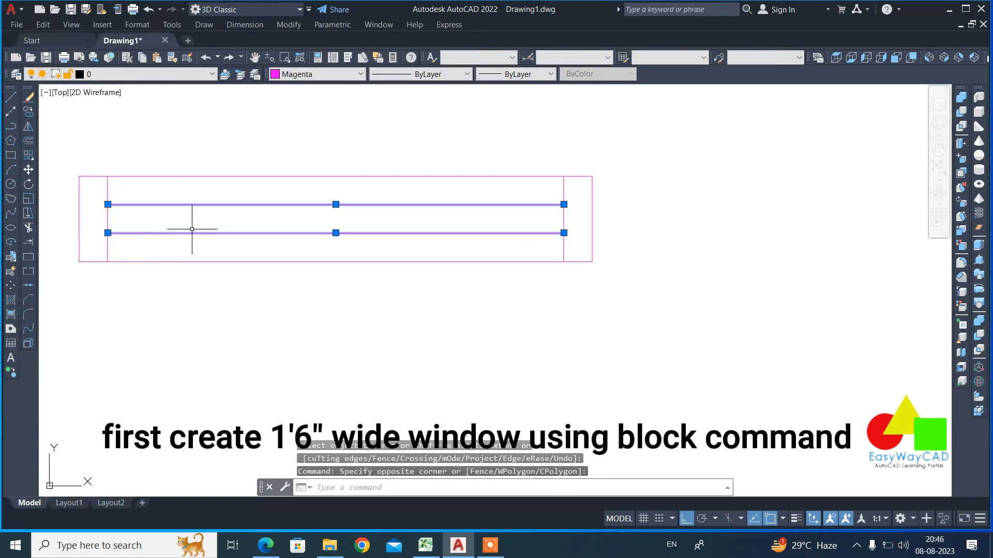
pyautogui.click(336, 74)
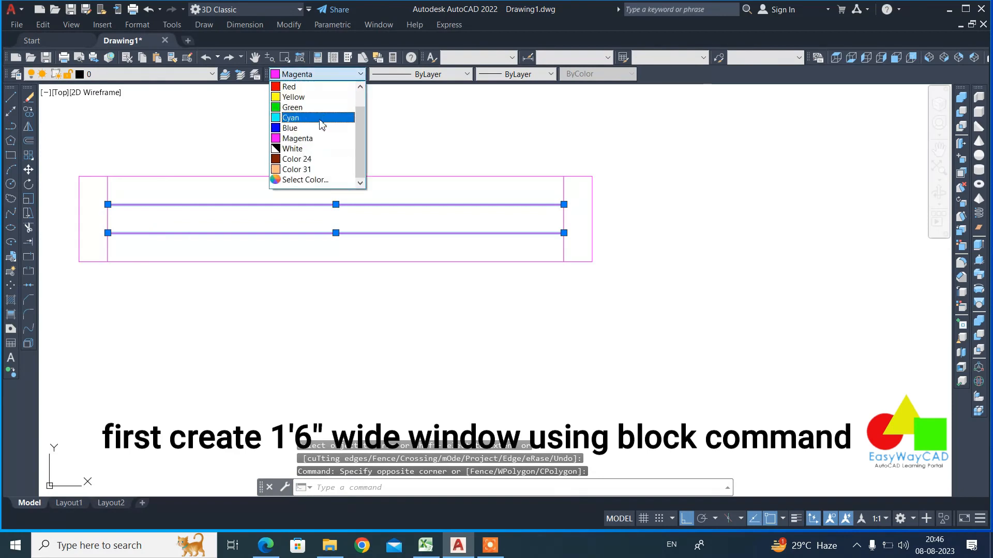
pyautogui.press('Escape')
pyautogui.press('Escape')
pyautogui.scroll(-8, 381, 195)
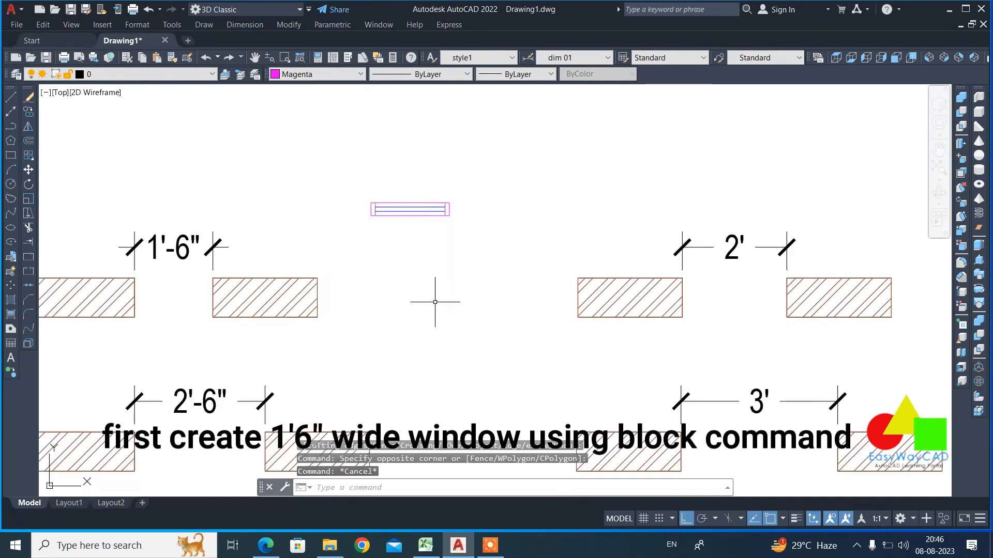
# Step: Define a block named window from all the window's lines, with its base point at the middle of the left edge
pyautogui.scroll(2, 351, 203)
pyautogui.write('b')
pyautogui.press('Return')
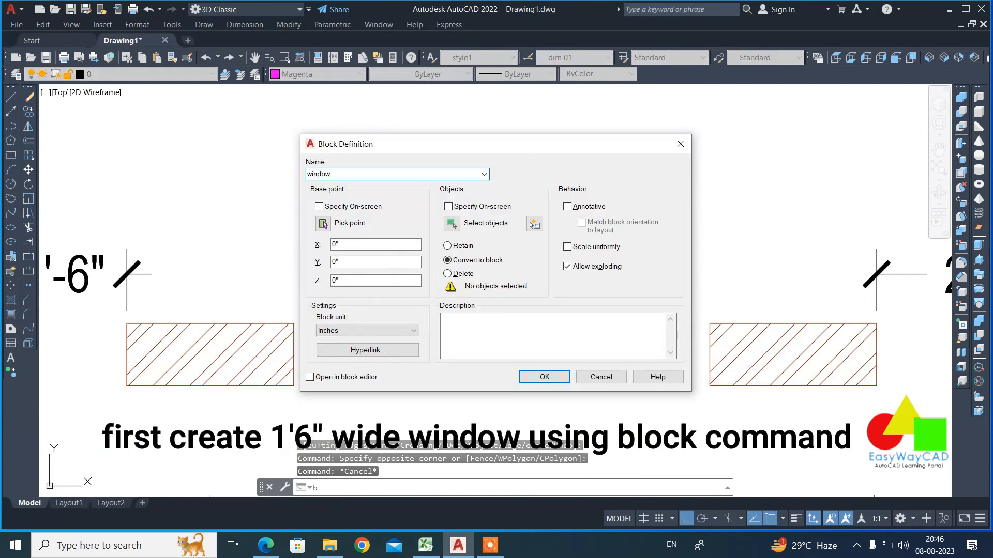
pyautogui.click(452, 223)
pyautogui.click(564, 256)
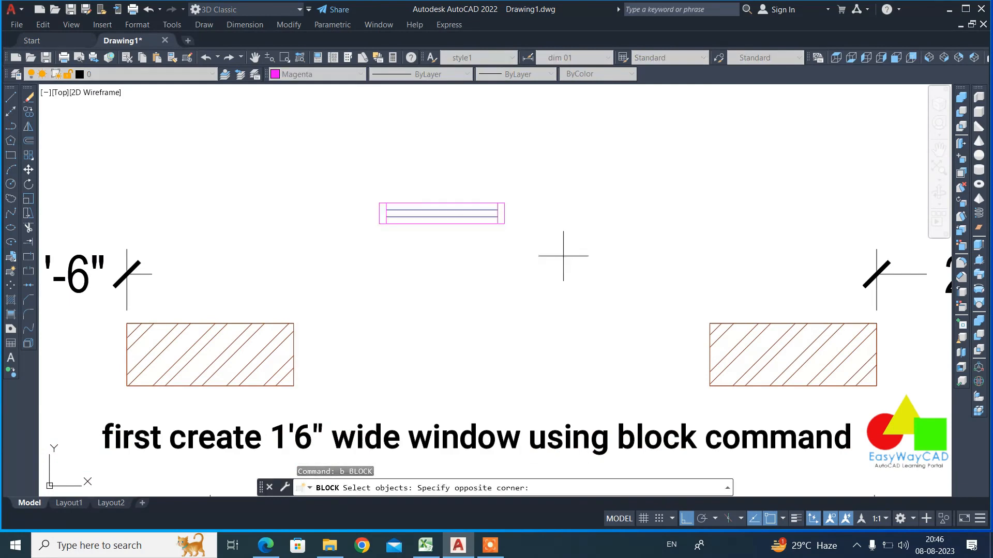
pyautogui.click(320, 179)
pyautogui.press('Return')
pyautogui.click(325, 226)
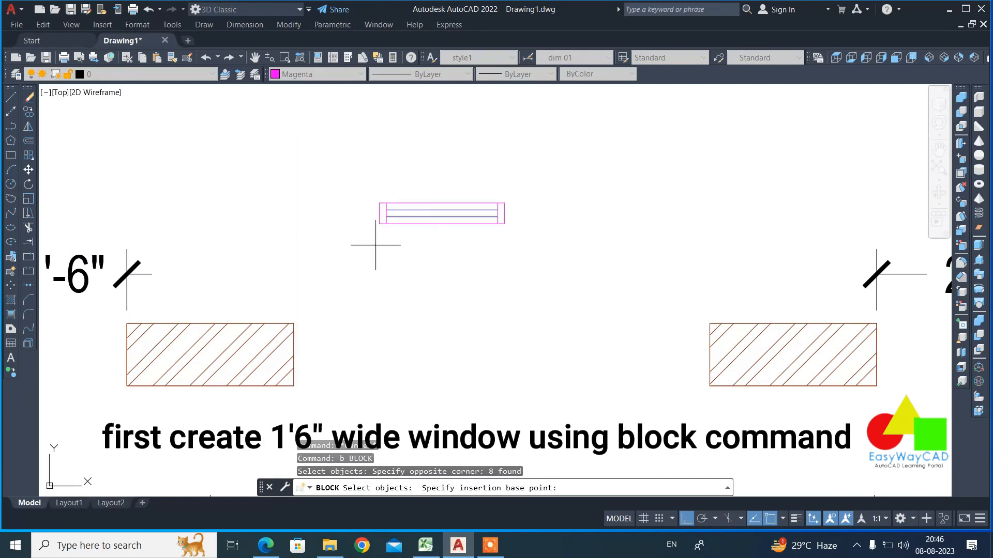
pyautogui.click(379, 213)
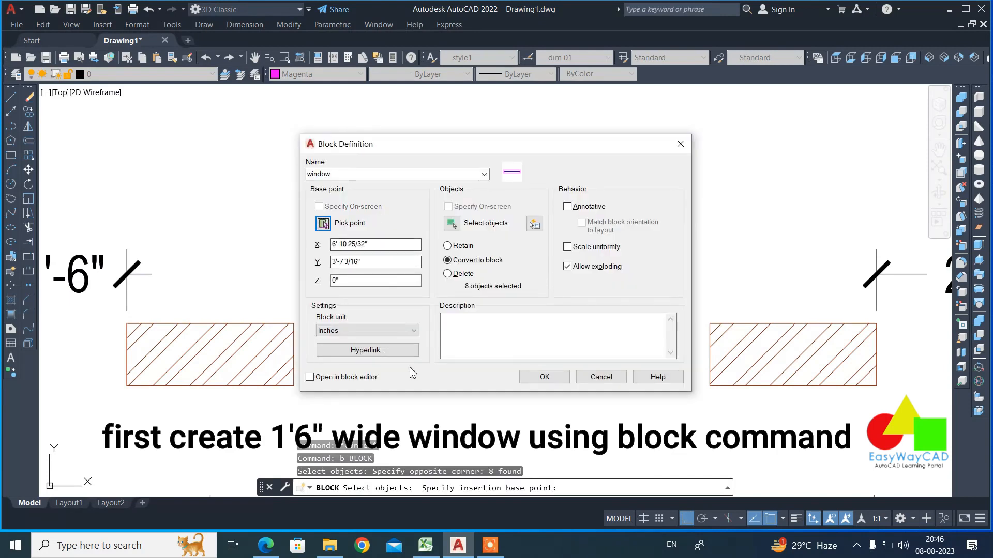
pyautogui.click(544, 377)
# Step: Place a linear dimension of the window block's width below it
pyautogui.scroll(-5, 457, 232)
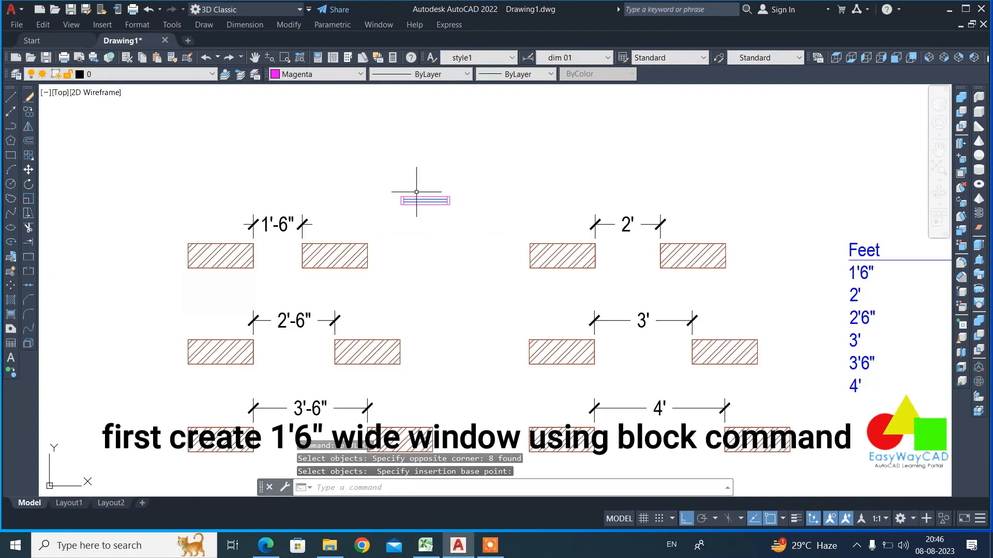
pyautogui.moveTo(479, 277)
pyautogui.mouseDown(button='middle')
pyautogui.moveTo(383, 240)
pyautogui.moveTo(387, 228)
pyautogui.mouseUp(button='middle')
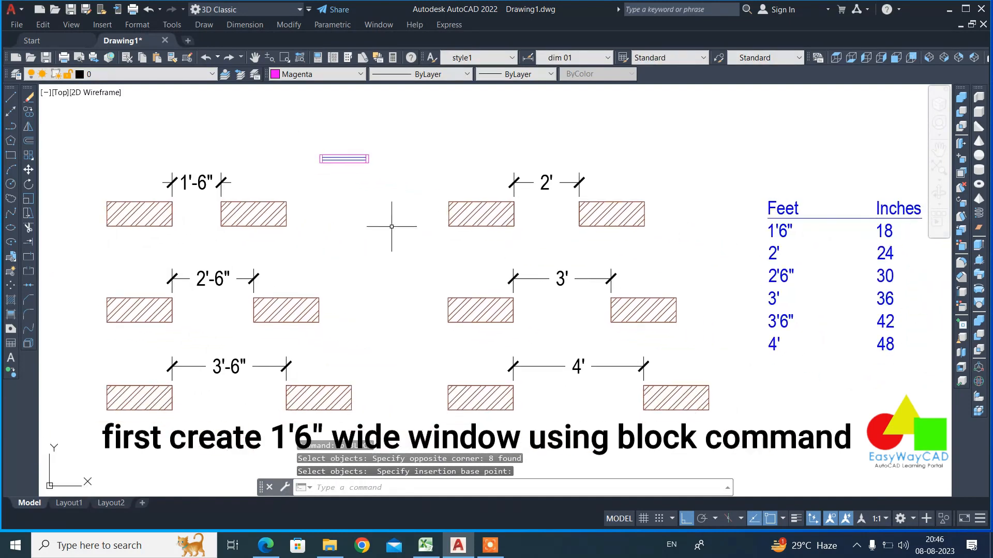
pyautogui.write('dli')
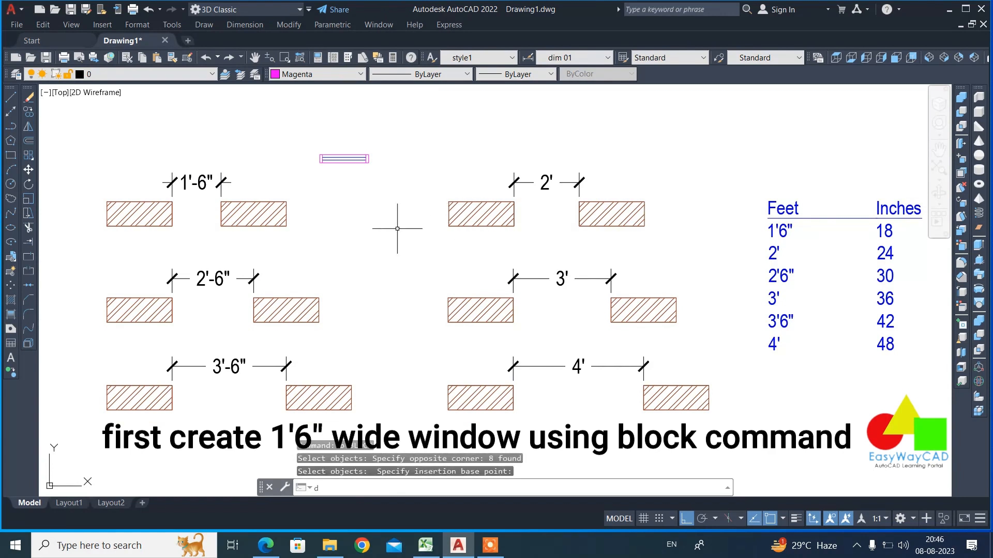
pyautogui.press('Return')
pyautogui.click(319, 165)
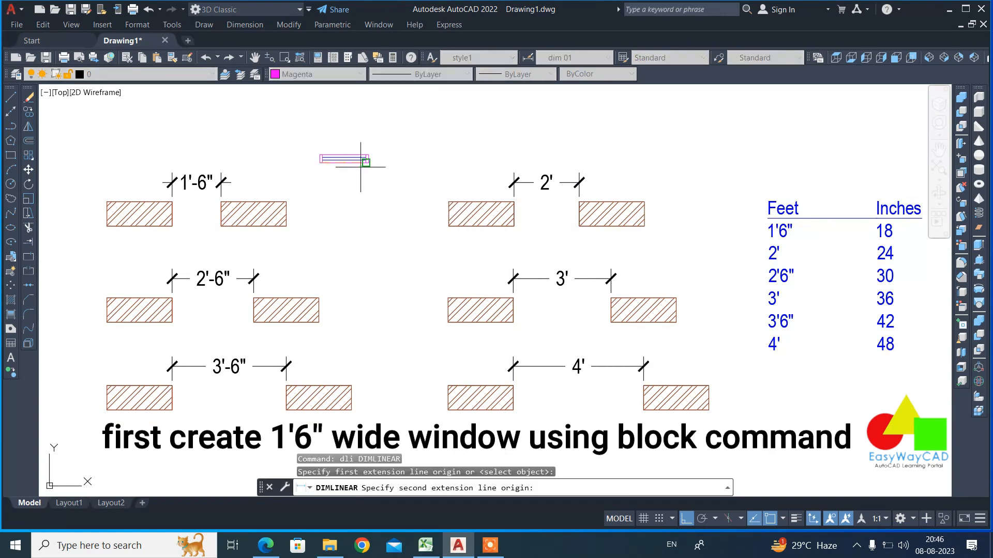
pyautogui.click(369, 163)
pyautogui.click(365, 181)
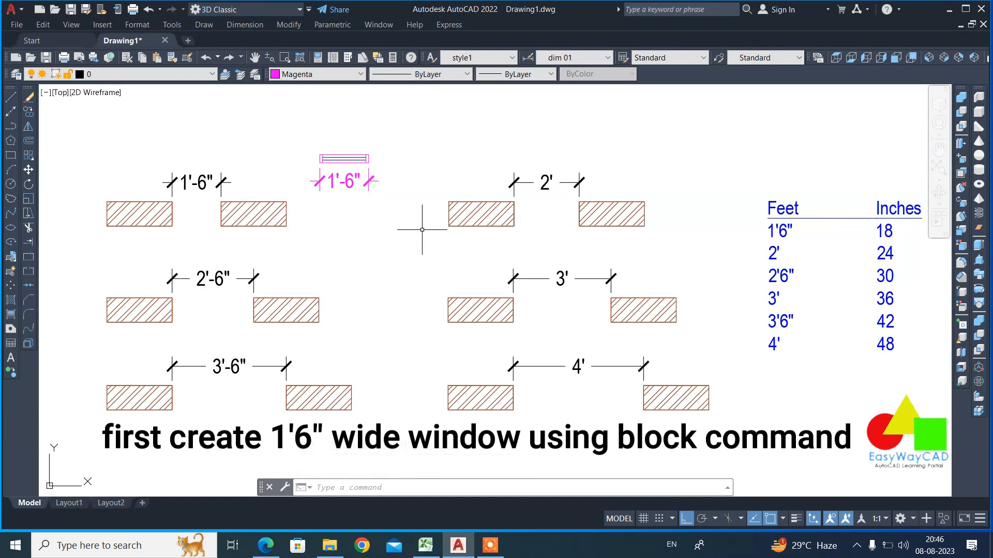
# Step: Erase the linear dimension below the window block
pyautogui.click(379, 203)
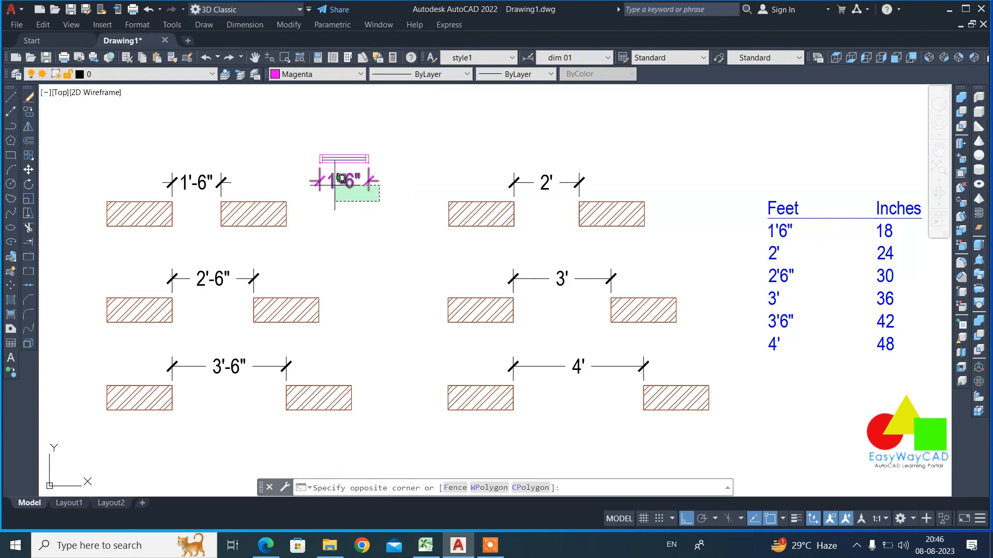
pyautogui.click(330, 179)
pyautogui.write('e')
pyautogui.press('Return')
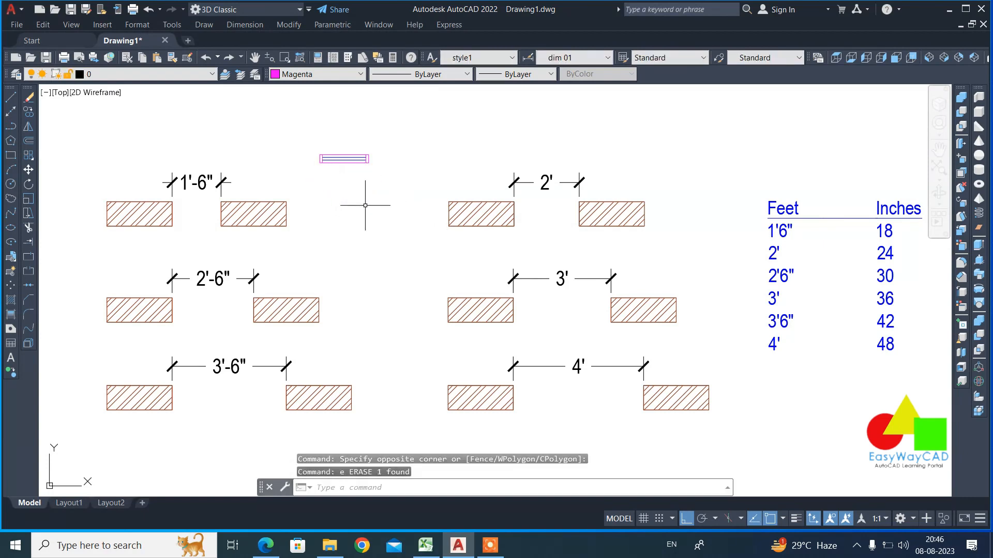
pyautogui.write('b')
pyautogui.press('Return')
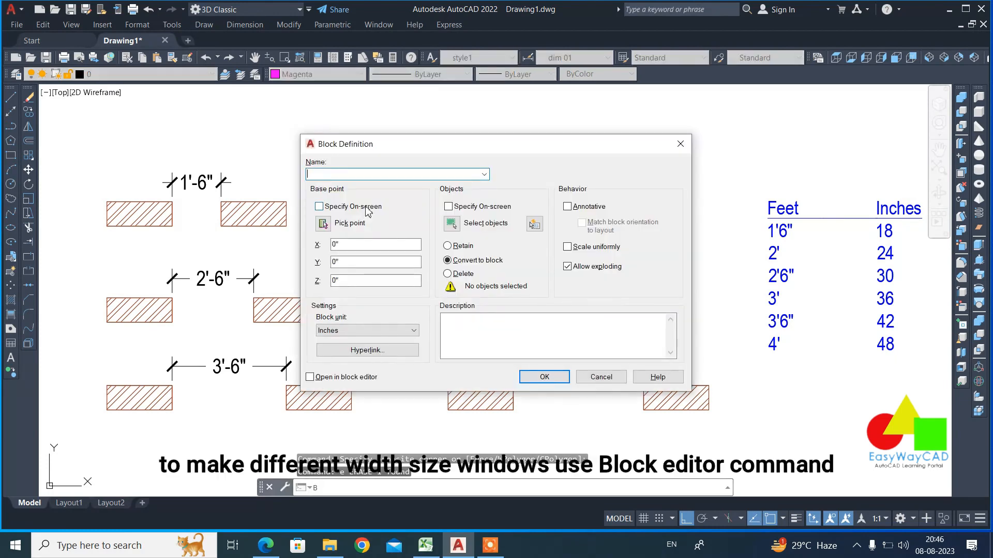
pyautogui.click(367, 207)
pyautogui.press('Escape')
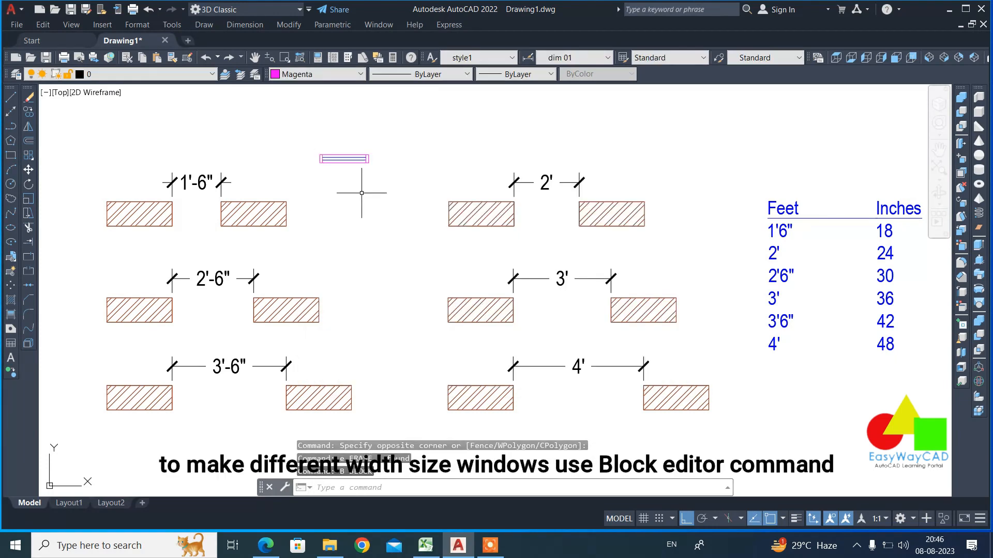
# Step: Open the window block in the Block Editor
pyautogui.click(334, 158)
pyautogui.scroll(5, 333, 156)
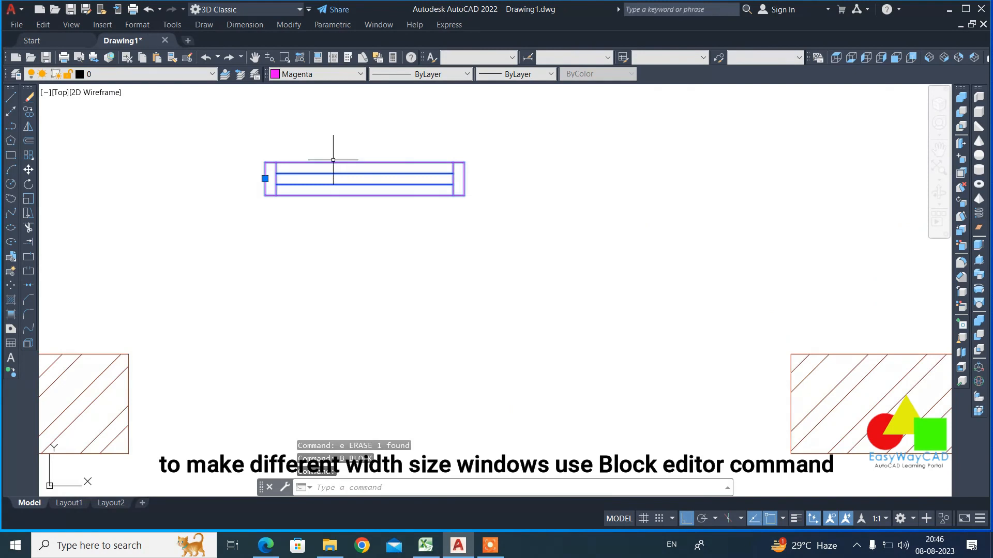
pyautogui.rightClick(334, 160)
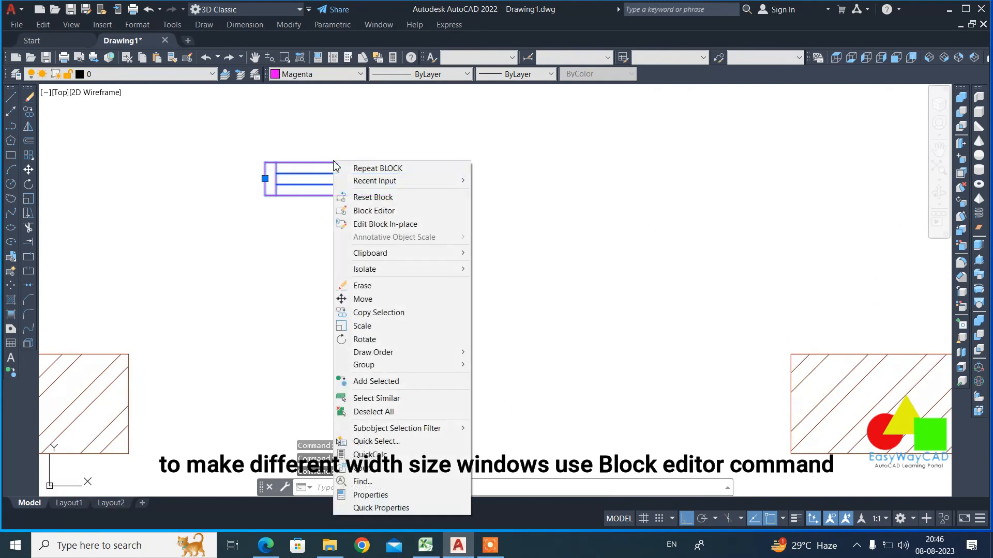
pyautogui.click(374, 211)
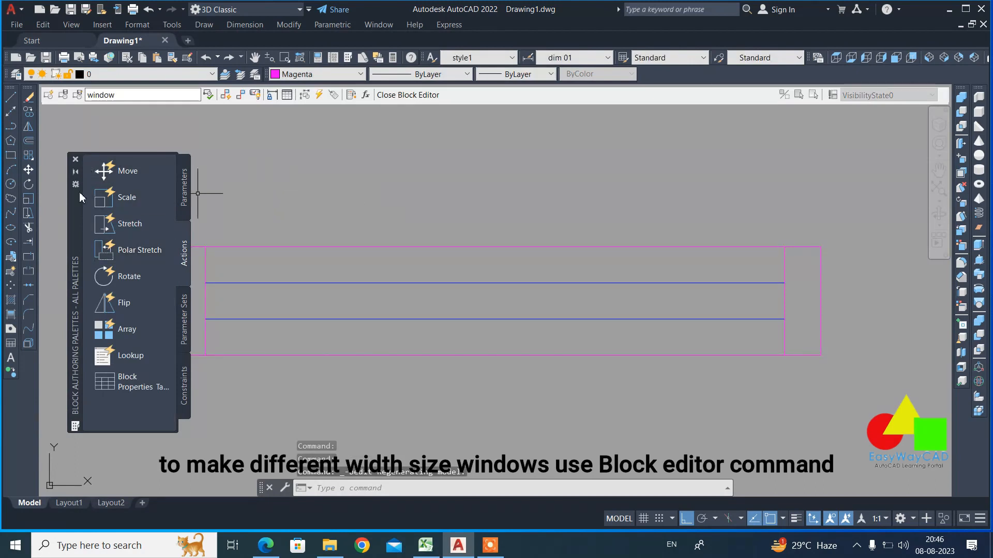
# Step: Start a linear parameter with an incremental distance value set: increment 6, minimum 18 and maximum 48
pyautogui.moveTo(77, 199)
pyautogui.mouseDown()
pyautogui.moveTo(615, 193)
pyautogui.moveTo(740, 156)
pyautogui.moveTo(726, 154)
pyautogui.mouseUp()
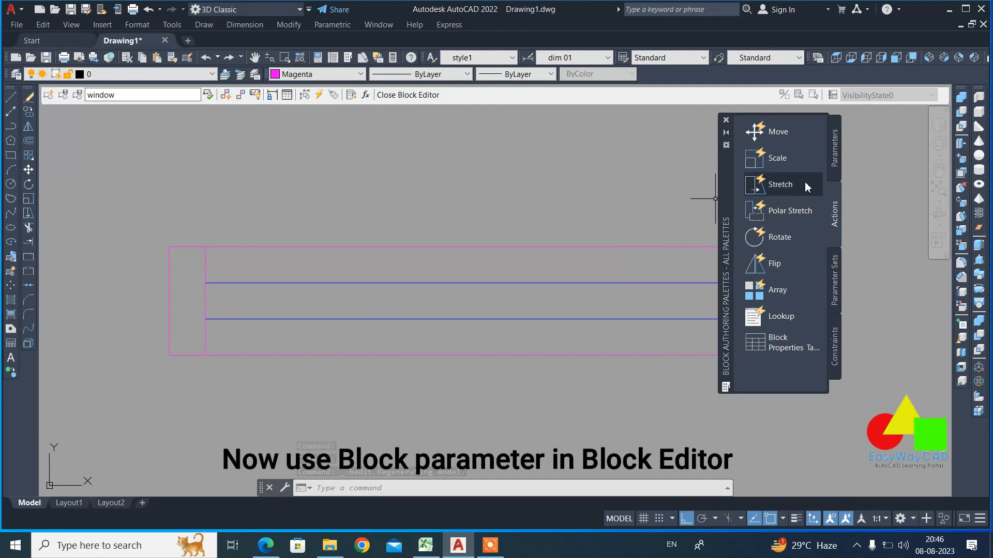
pyautogui.click(834, 163)
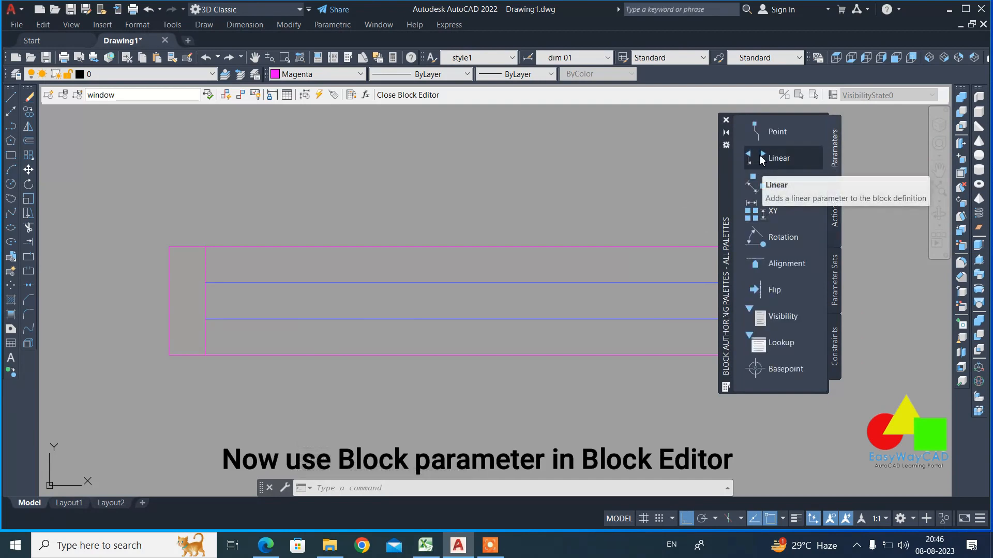
pyautogui.click(762, 159)
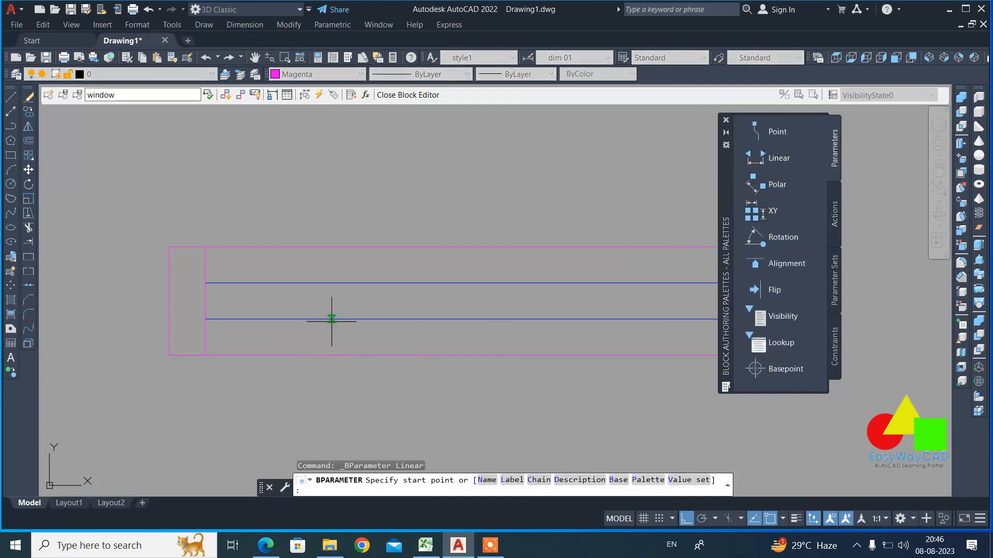
pyautogui.moveTo(723, 200); pyautogui.dragTo(550, 146)
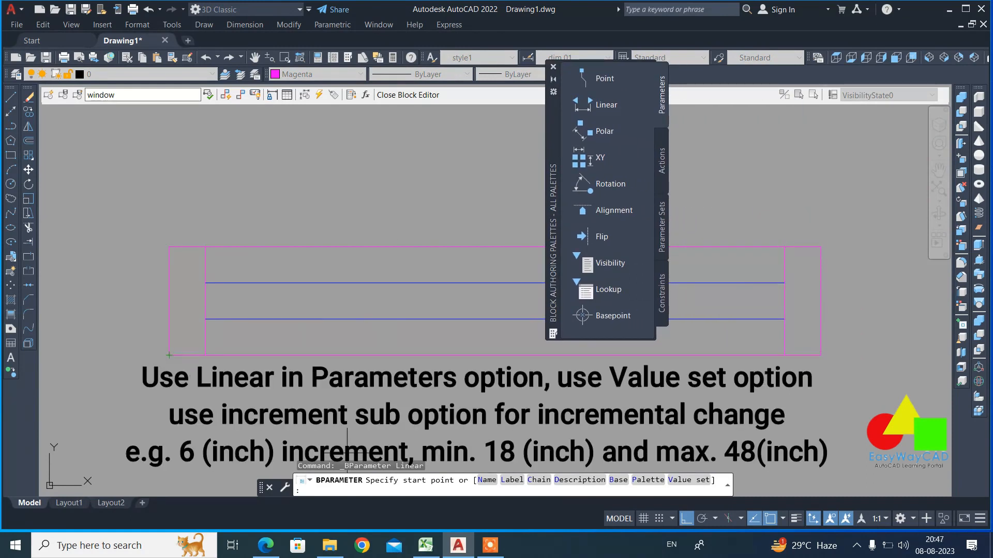
pyautogui.click(702, 481)
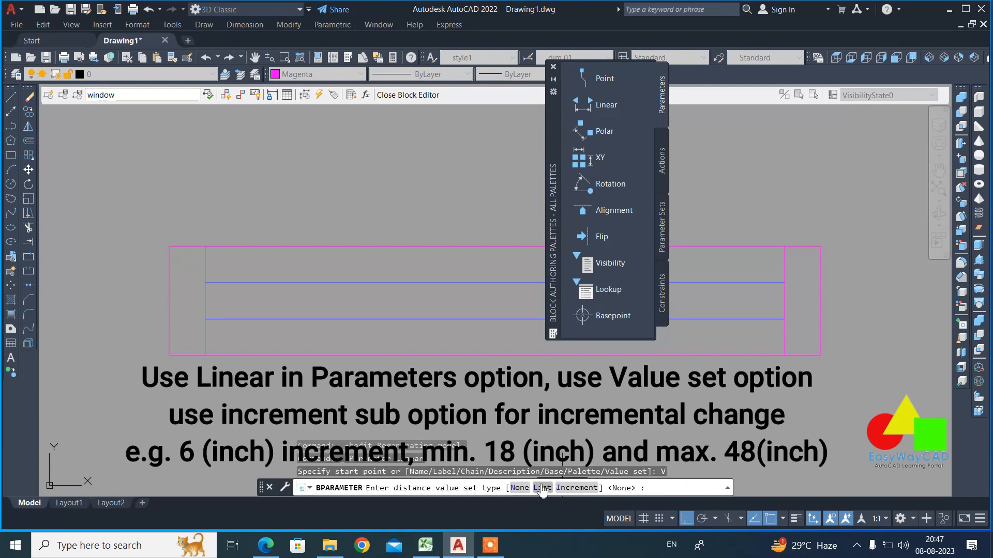
pyautogui.click(575, 489)
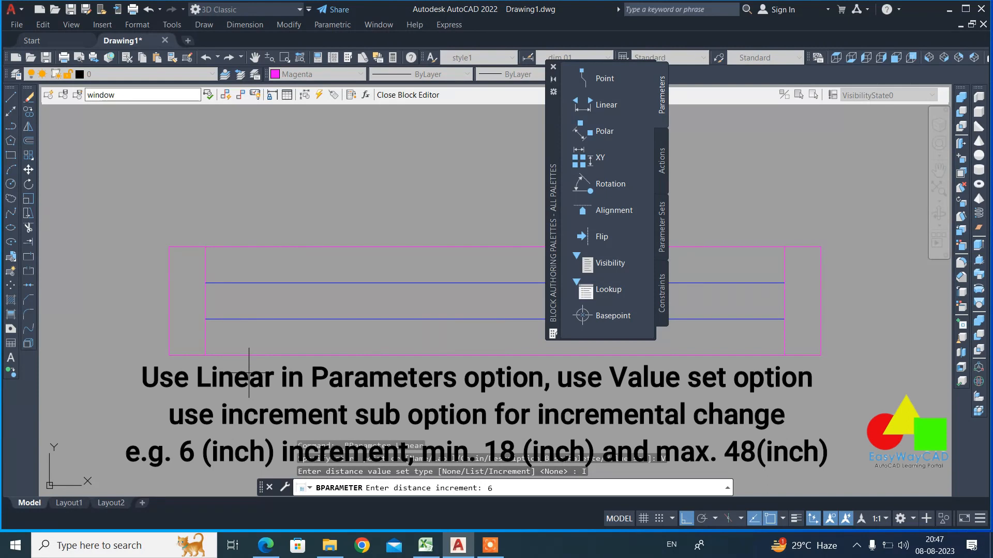
pyautogui.press('Return')
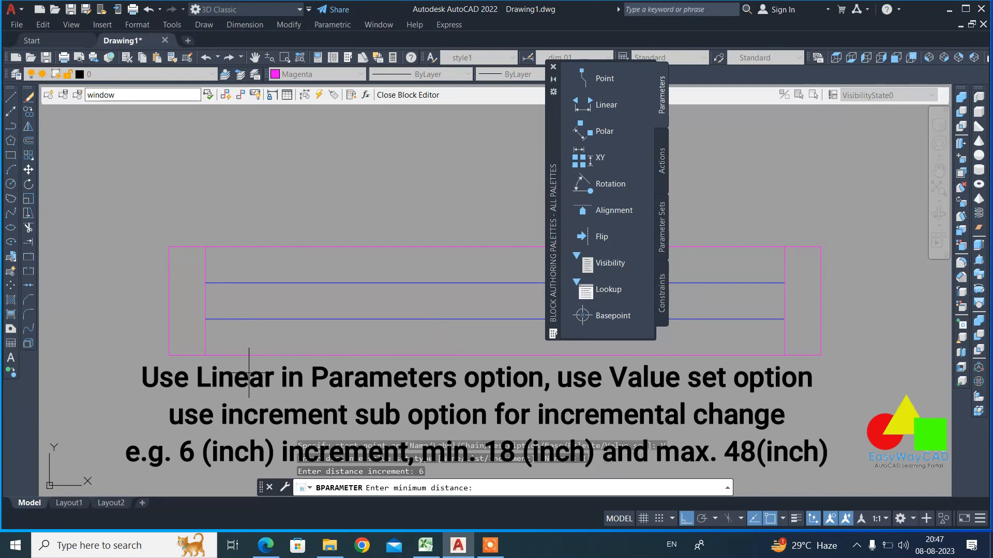
pyautogui.press('Return')
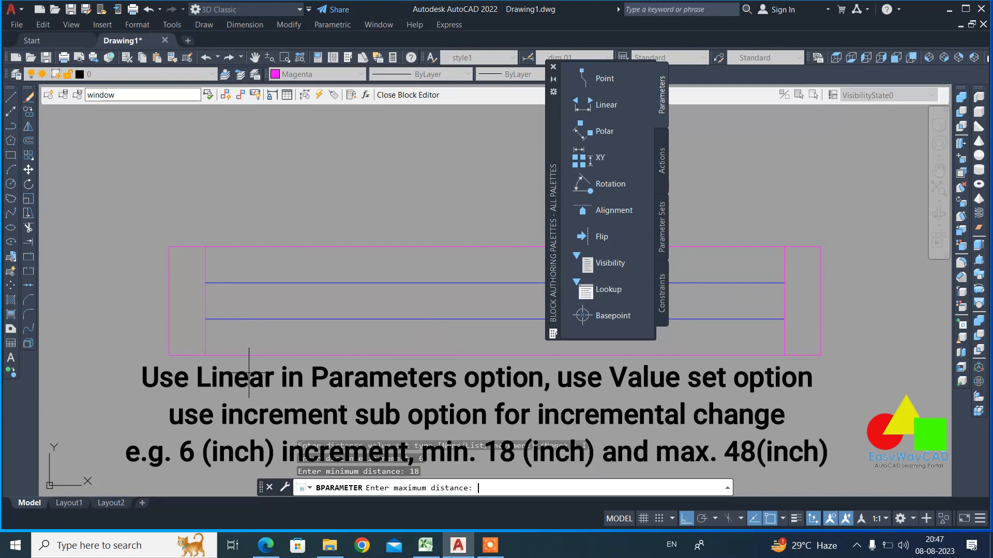
pyautogui.press('Return')
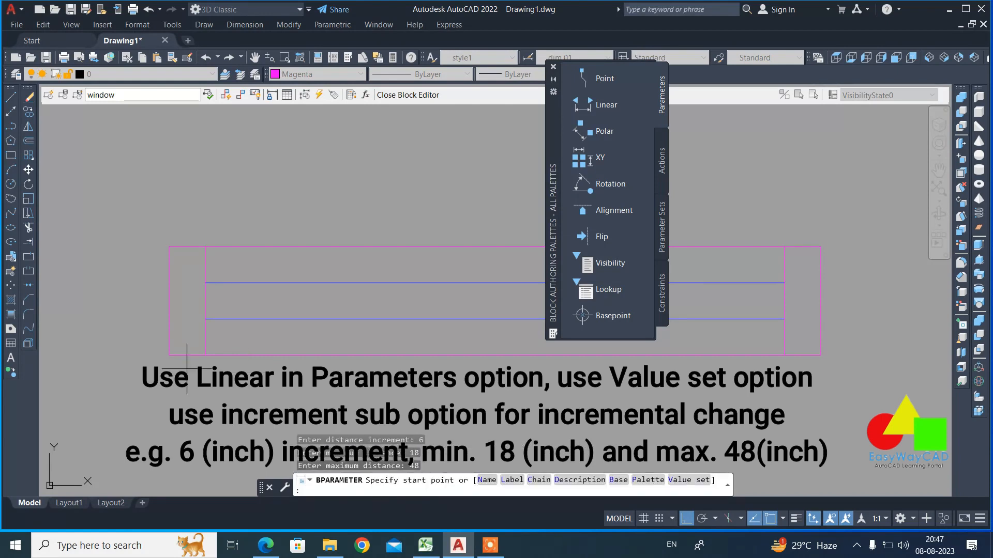
# Step: Place the linear parameter between the window's lower-left and lower-right corners, with its label below the window
pyautogui.click(169, 354)
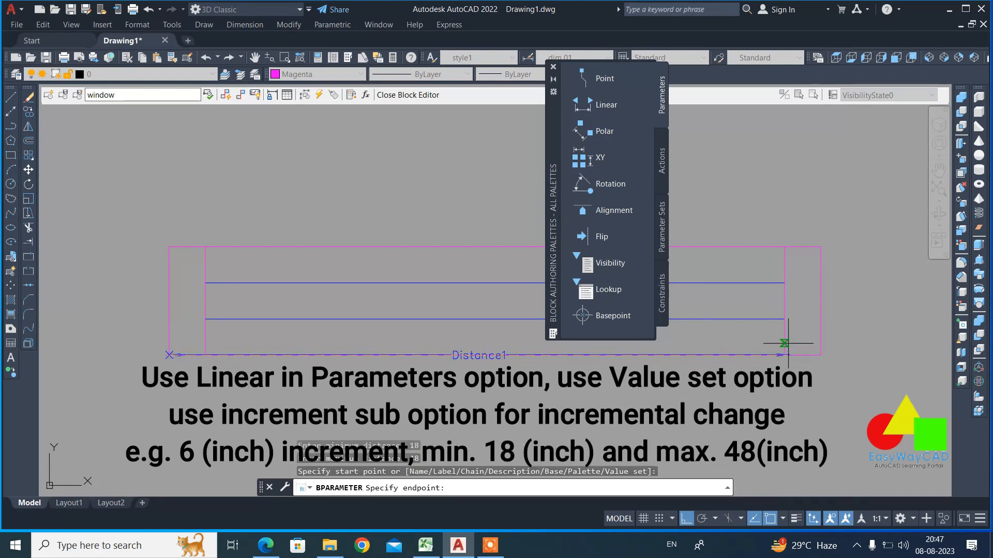
pyautogui.click(821, 355)
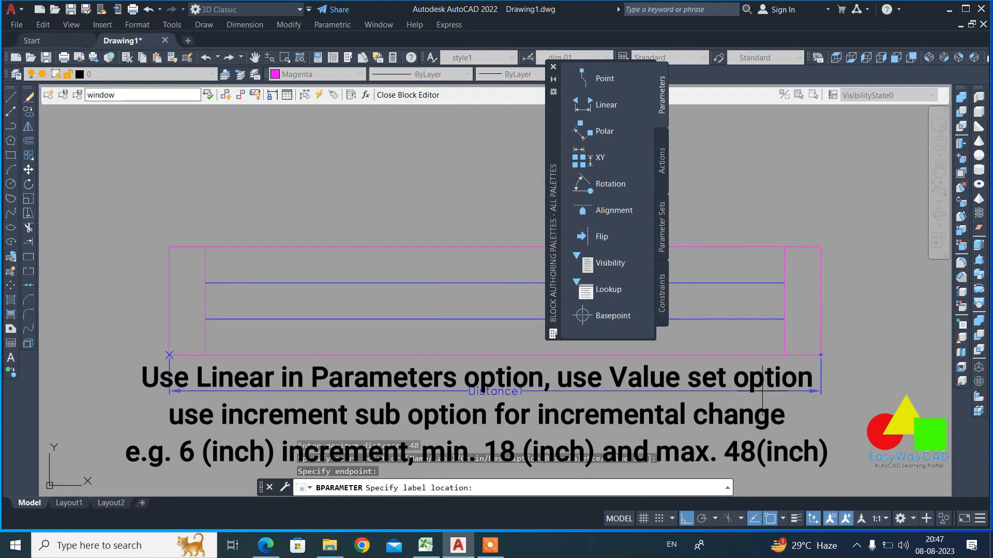
pyautogui.click(763, 392)
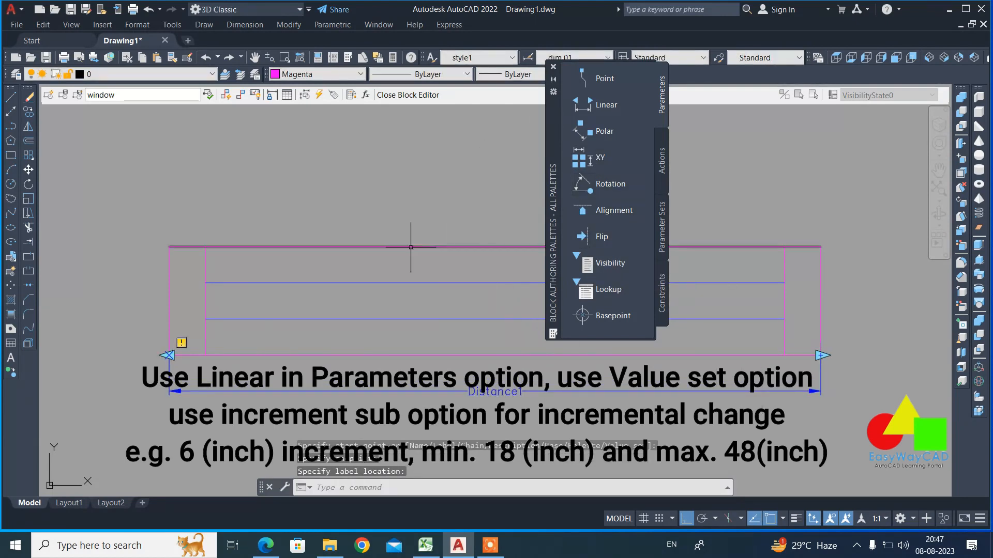
pyautogui.scroll(-1, 394, 257)
pyautogui.scroll(-1, 644, 346)
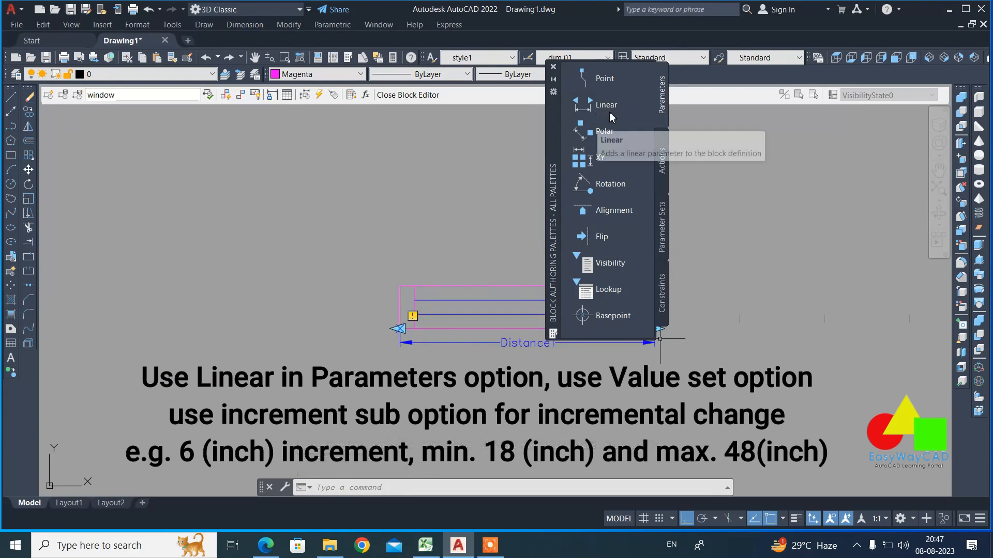
pyautogui.click(664, 158)
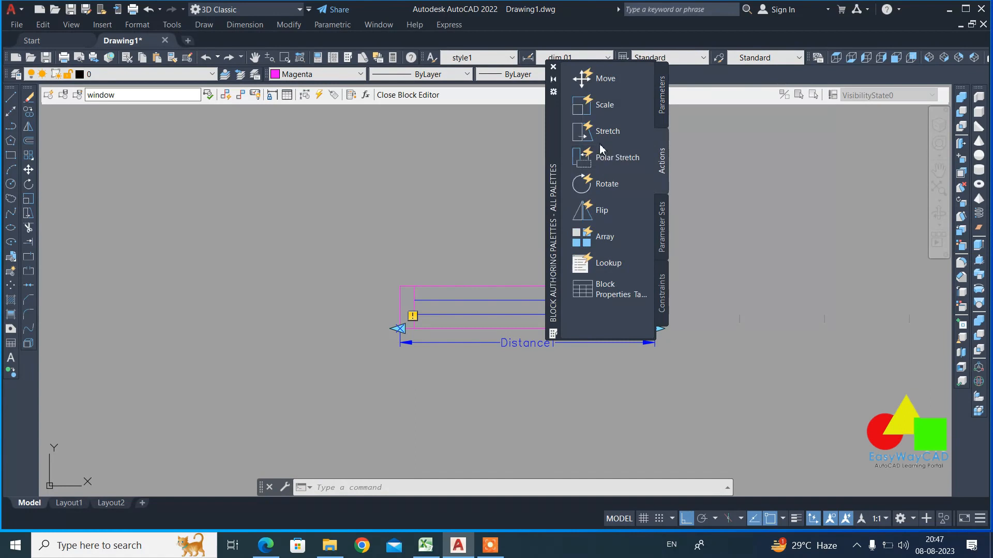
pyautogui.click(605, 131)
pyautogui.moveTo(549, 167)
pyautogui.mouseDown()
pyautogui.moveTo(207, 194)
pyautogui.moveTo(183, 206)
pyautogui.mouseUp()
pyautogui.press('Escape')
pyautogui.click(776, 361)
pyautogui.click(725, 295)
pyautogui.scroll(-2, 489, 301)
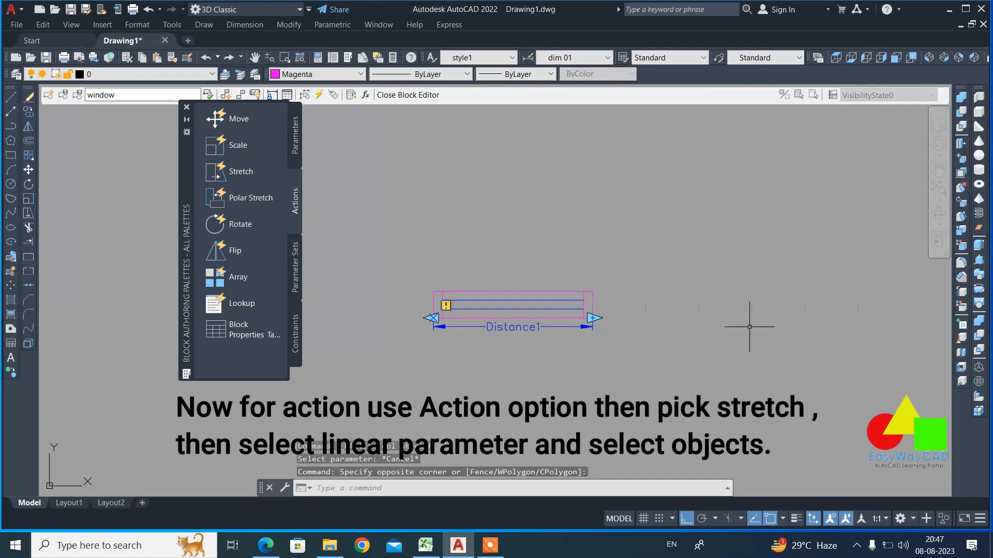
pyautogui.scroll(-3, 721, 336)
pyautogui.scroll(2, 786, 331)
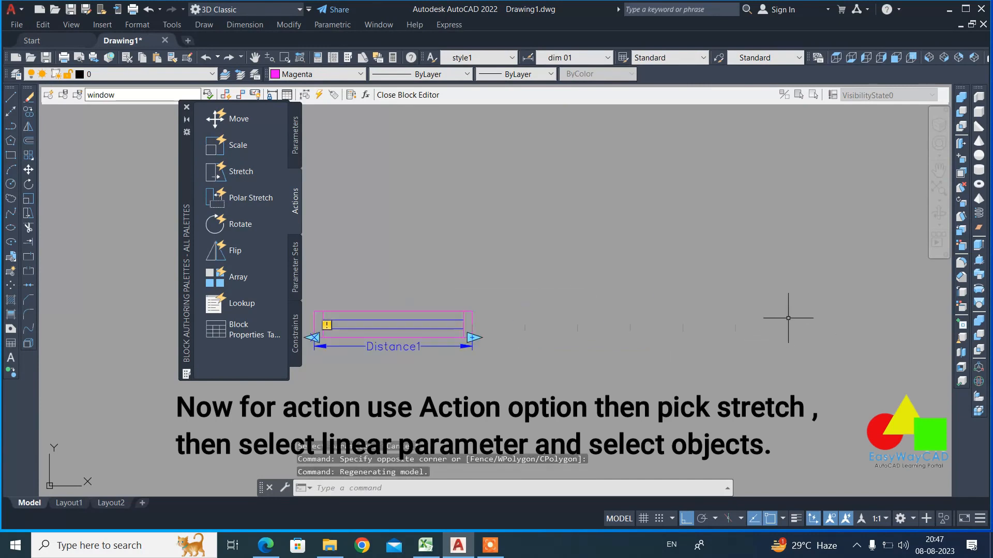
pyautogui.click(786, 302)
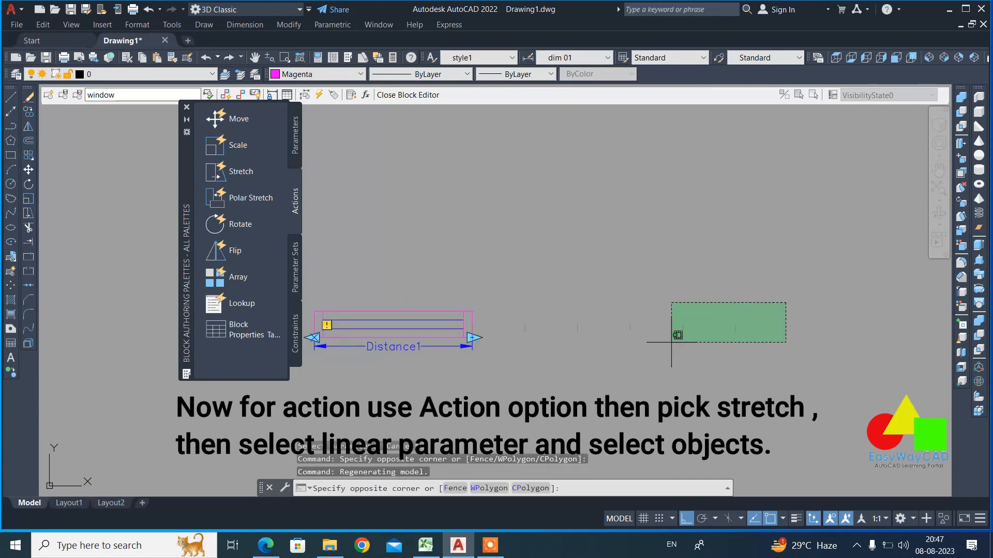
pyautogui.click(509, 373)
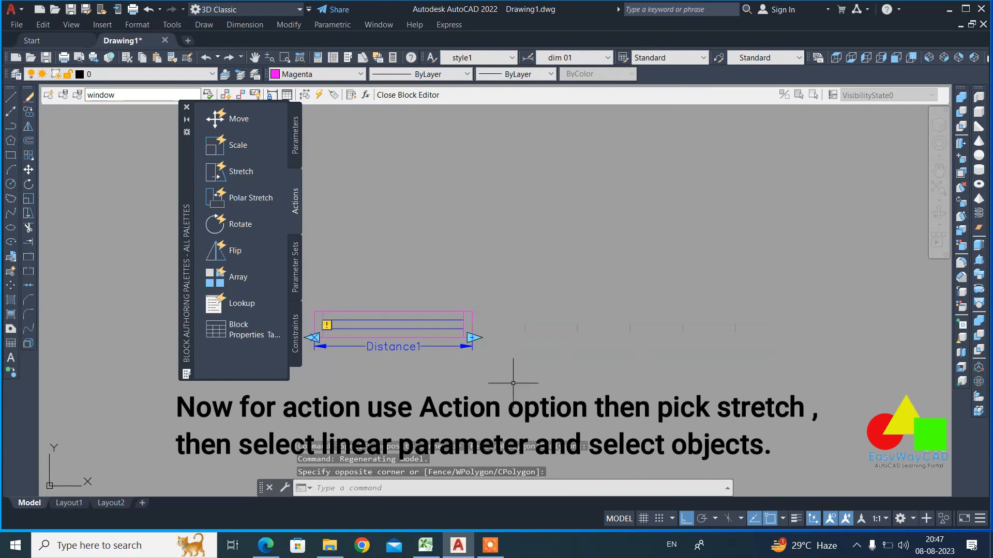
# Step: Add a Stretch action to the linear parameter's right end point, framing the window's right end and selecting the objects inside the frame
pyautogui.click(243, 172)
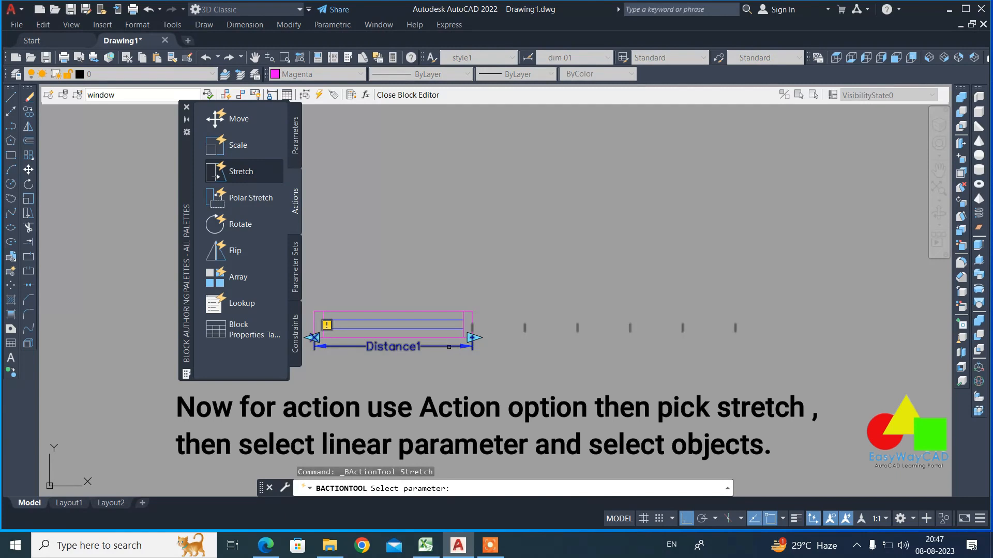
pyautogui.click(449, 347)
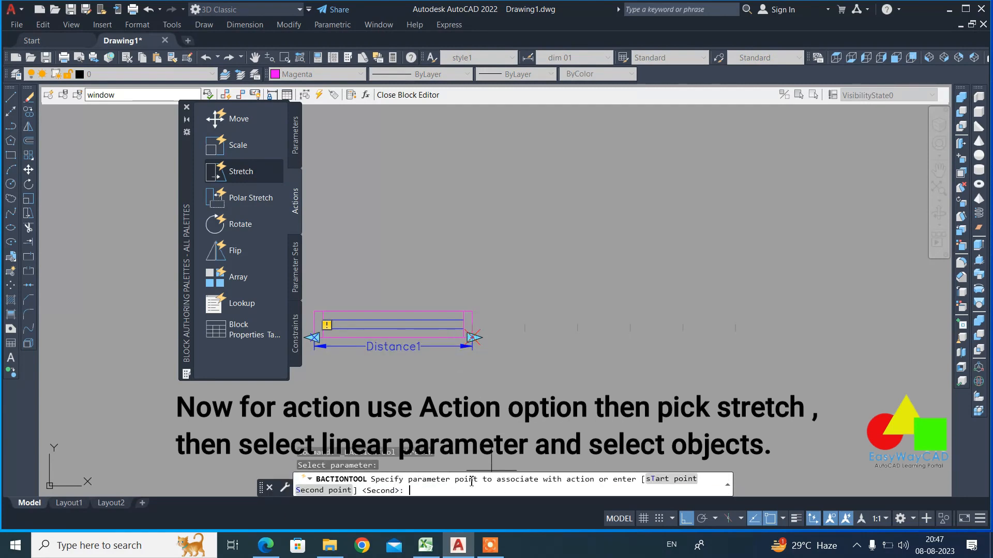
pyautogui.click(472, 339)
pyautogui.scroll(4, 439, 322)
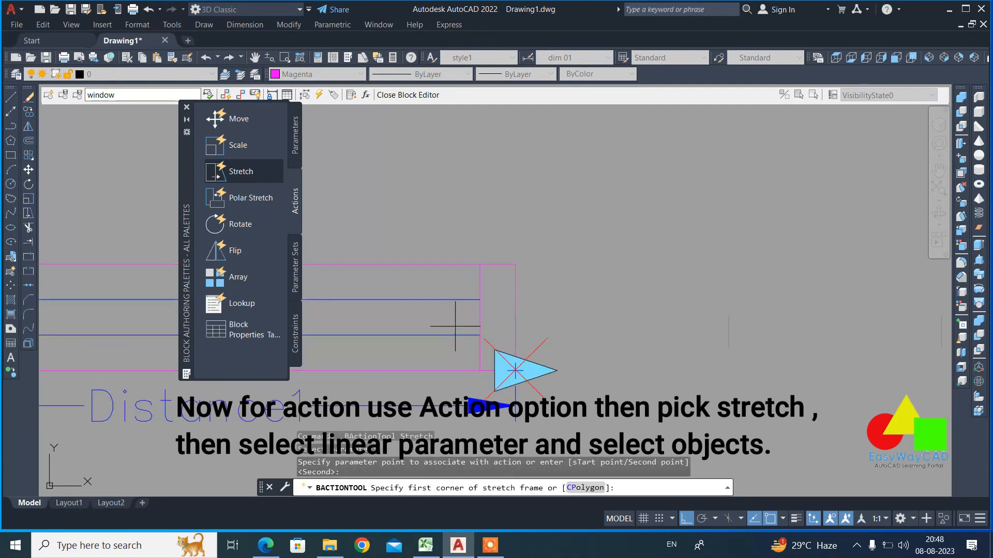
pyautogui.click(568, 438)
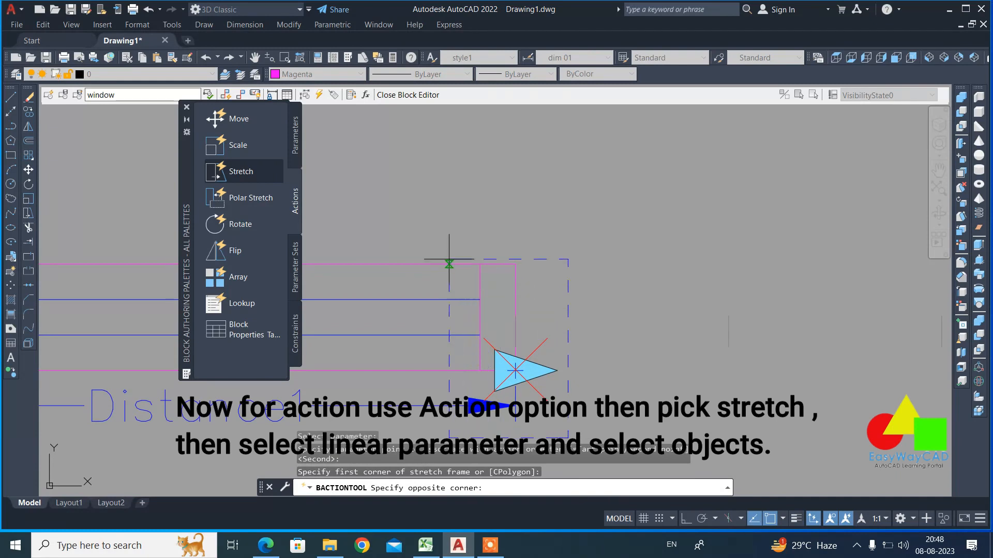
pyautogui.click(417, 230)
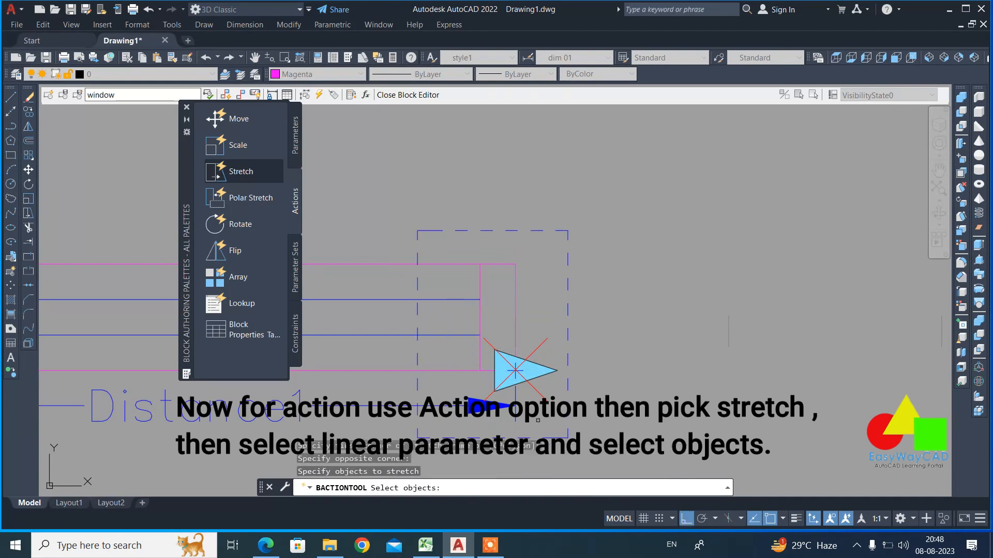
pyautogui.click(538, 420)
pyautogui.click(454, 244)
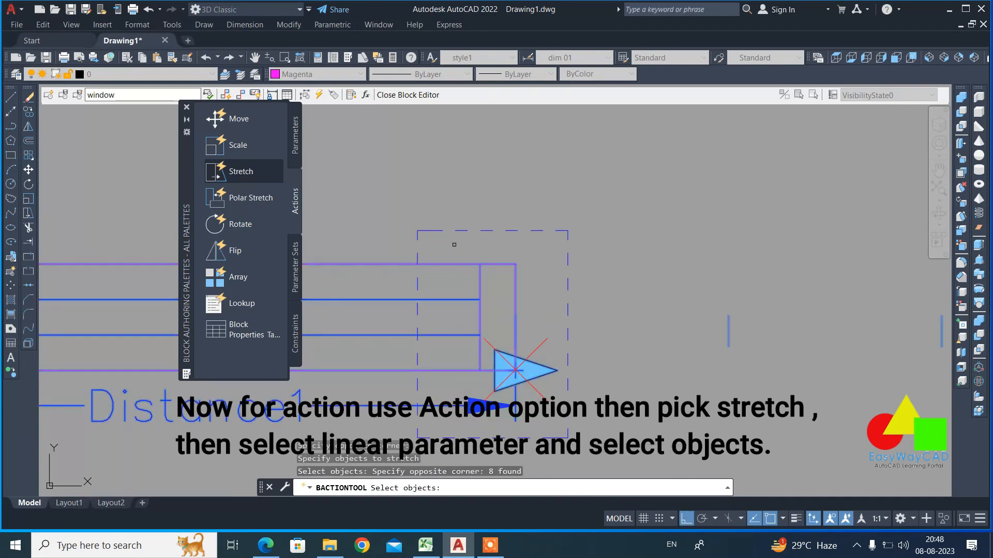
pyautogui.press('Return')
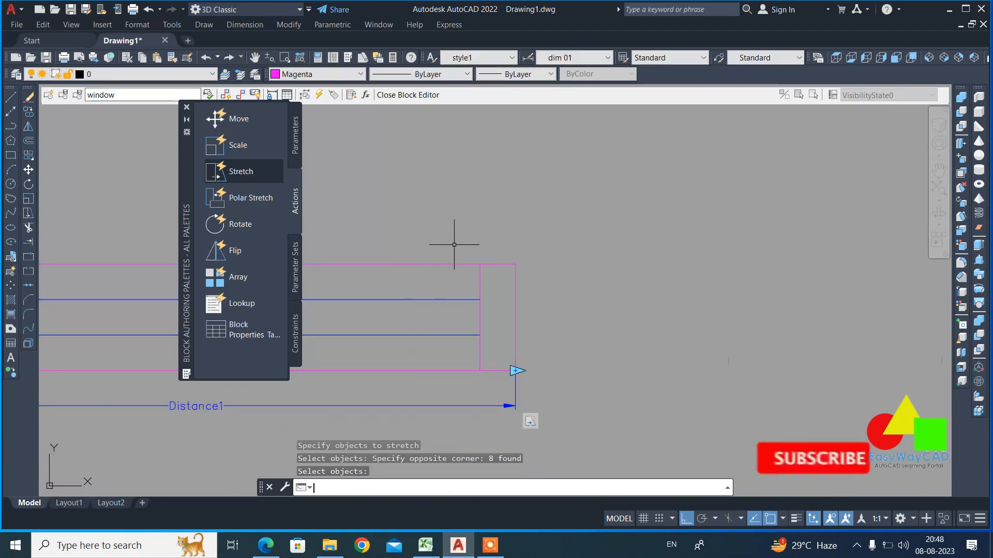
# Step: Close the block authoring palettes and leave the Block Editor, saving the changes to the window block
pyautogui.scroll(-6, 397, 202)
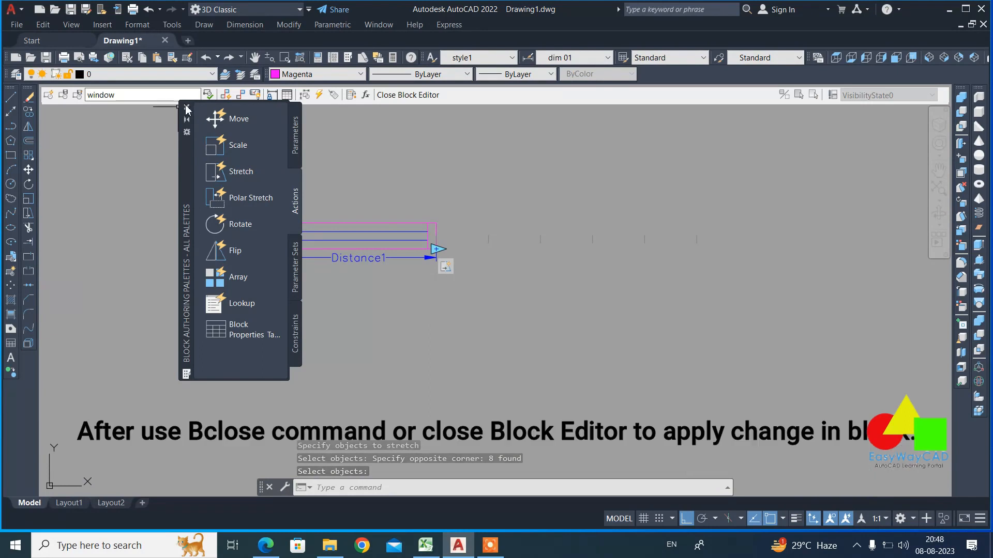
pyautogui.click(187, 107)
pyautogui.scroll(2, 286, 180)
pyautogui.click(392, 100)
pyautogui.click(485, 249)
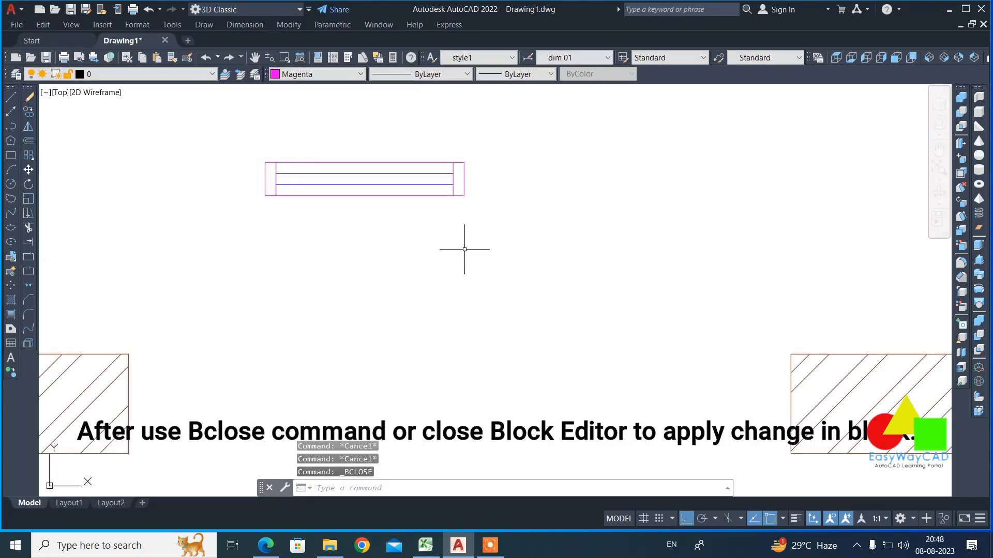
# Step: Preview the window block's width increments with its stretch grip without keeping a new width
pyautogui.click(412, 197)
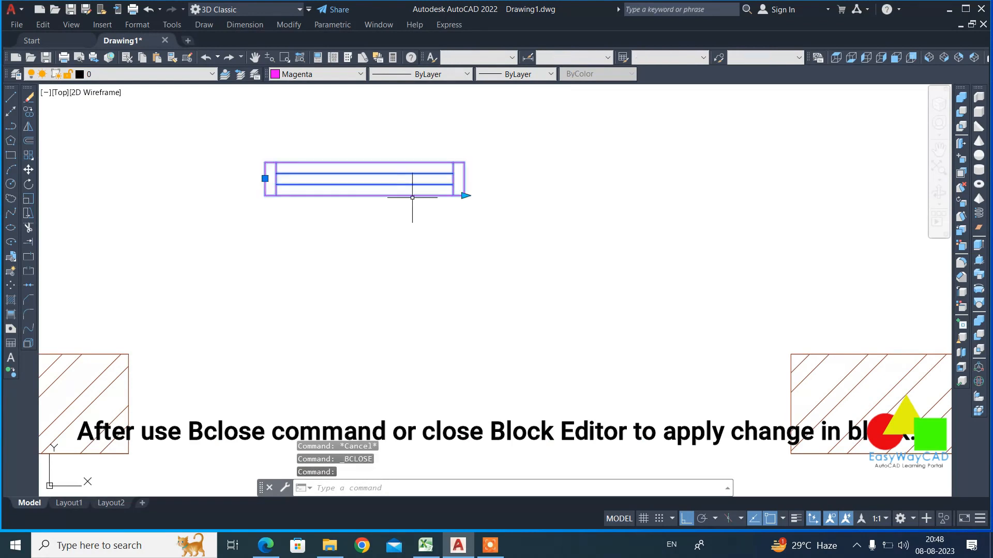
pyautogui.click(467, 194)
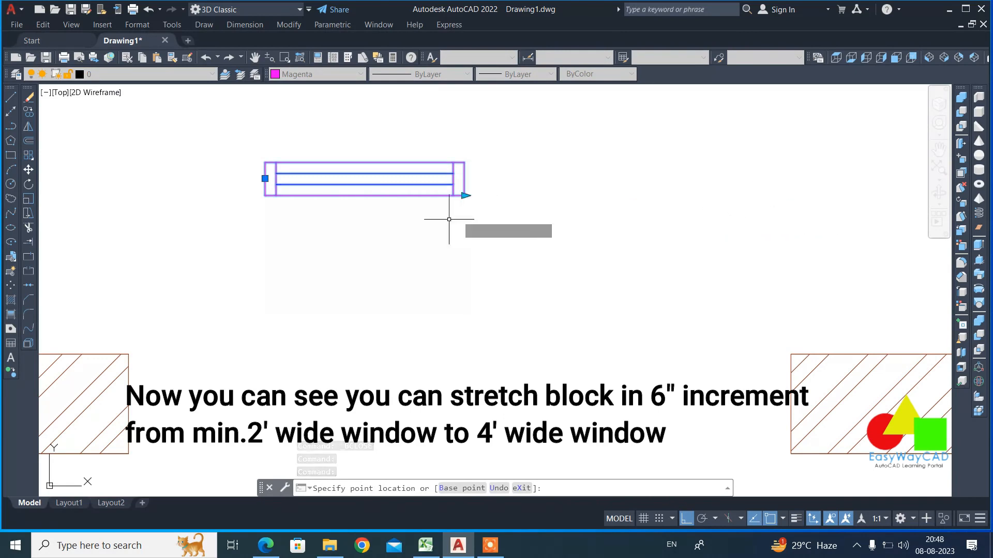
pyautogui.press('Escape')
pyautogui.scroll(-1, 462, 220)
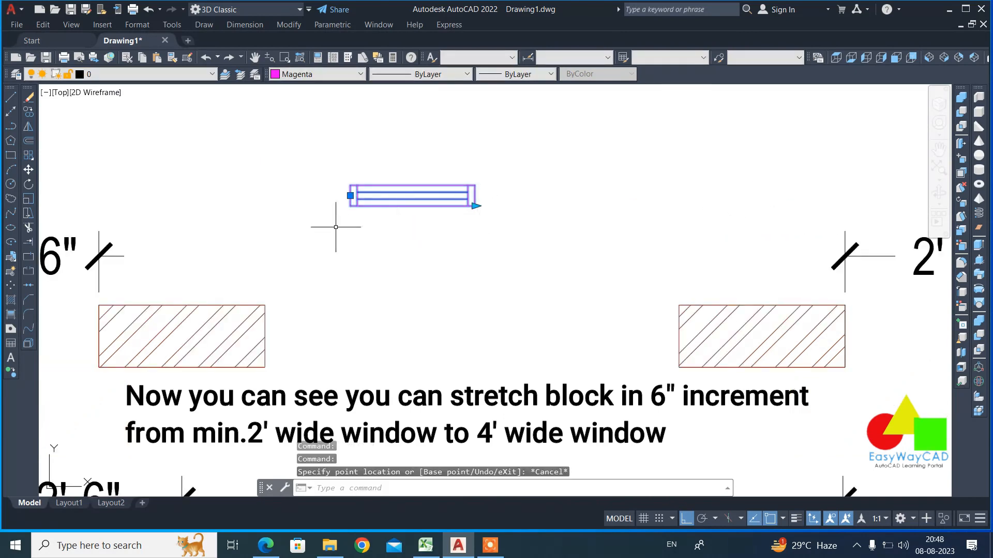
# Step: Move the window block by the midpoint of its left edge to the midpoint of the left wall's end in the 1'-6" opening
pyautogui.scroll(1, 352, 191)
pyautogui.write('m')
pyautogui.press('Return')
pyautogui.click(361, 187)
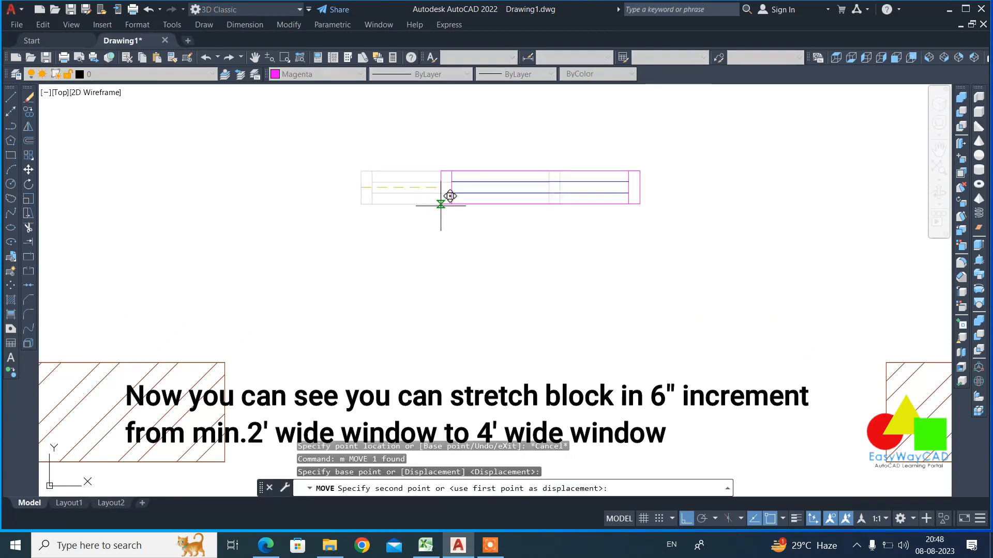
pyautogui.scroll(-5, 429, 217)
pyautogui.scroll(2, 362, 248)
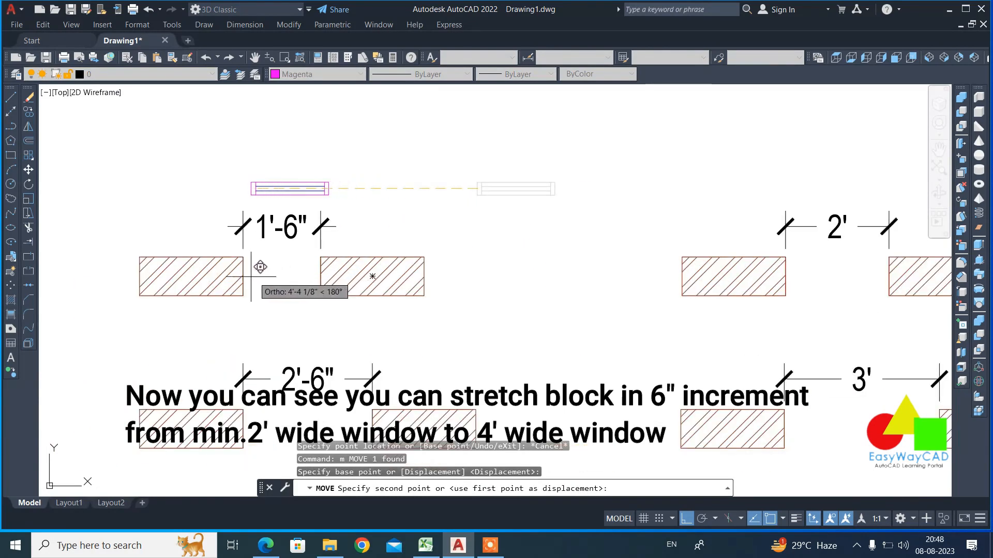
pyautogui.click(243, 276)
# Step: Select the window block placed in the 1'-6" opening and copy it to the clipboard
pyautogui.scroll(2, 260, 294)
pyautogui.click(271, 285)
pyautogui.click(259, 244)
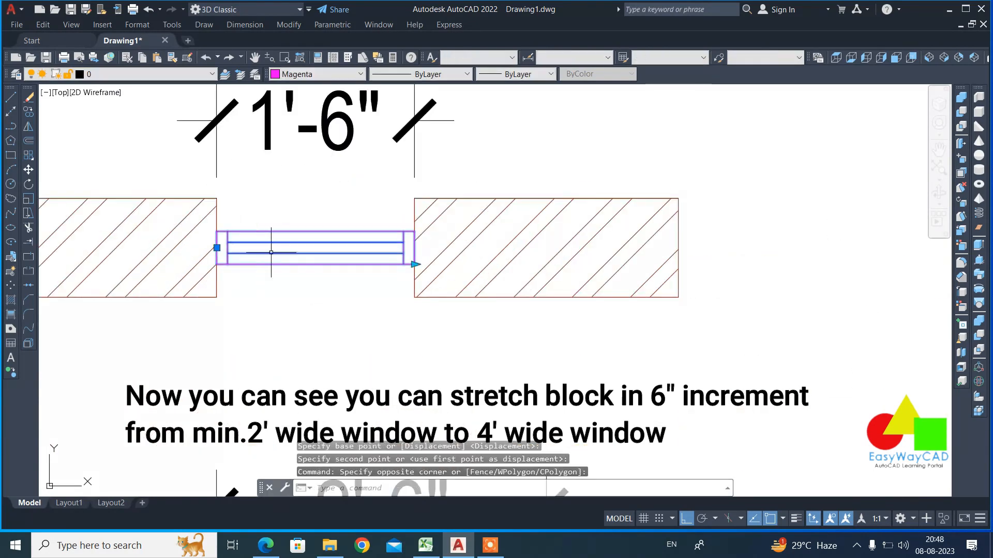
pyautogui.click(205, 249)
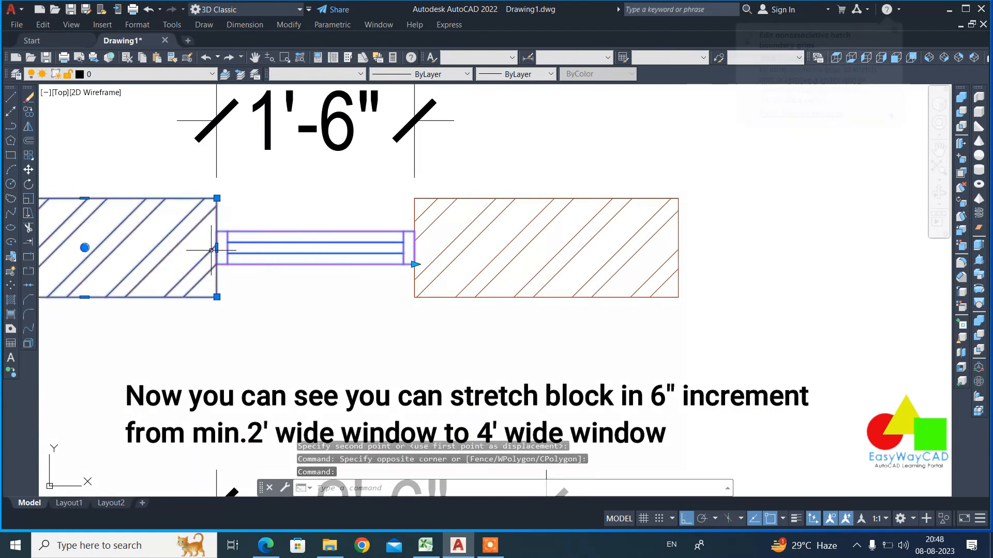
pyautogui.press('Escape')
pyautogui.click(273, 272)
pyautogui.click(256, 231)
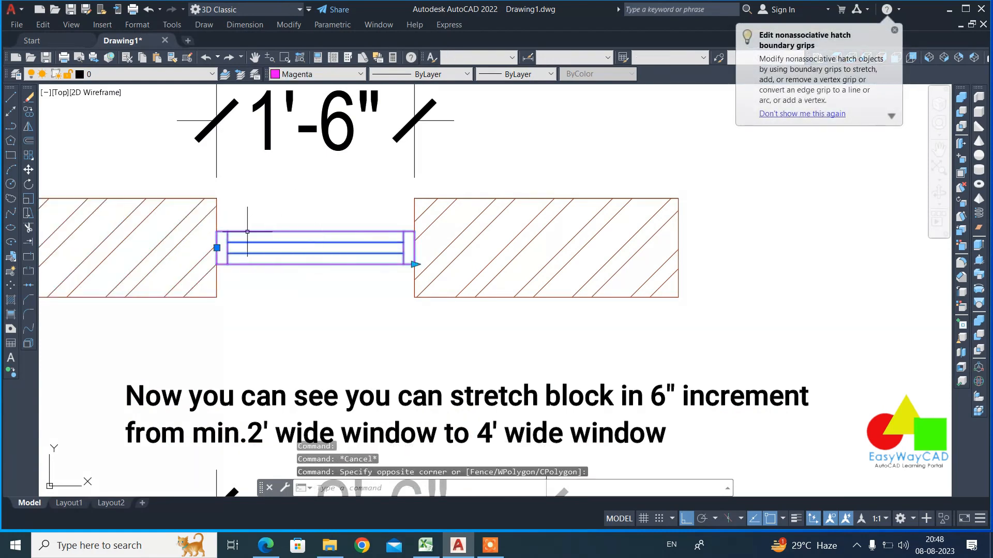
pyautogui.click(217, 248)
pyautogui.scroll(-4, 357, 250)
pyautogui.press('Escape')
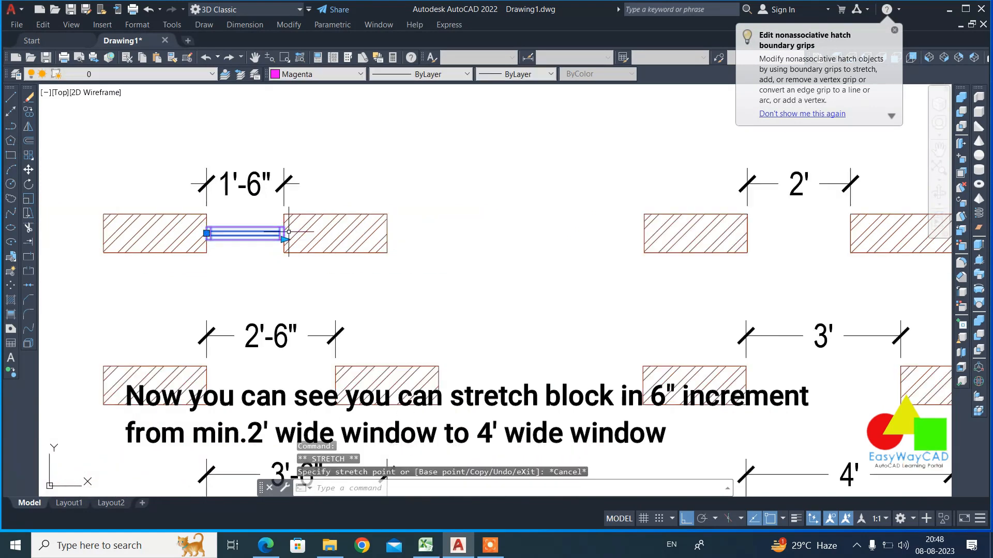
# Step: Paste window copies at the midpoint of the left wall's end in the 2', 2'-6", 3', 3'-6" and 4' openings
pyautogui.hotkey('ctrl', 'v')
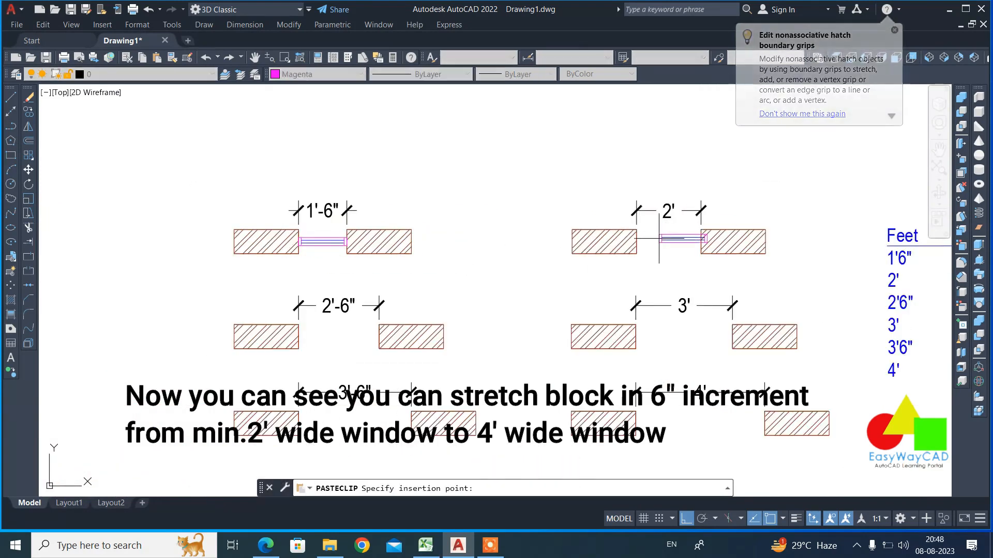
pyautogui.scroll(3, 658, 239)
pyautogui.scroll(-3, 604, 244)
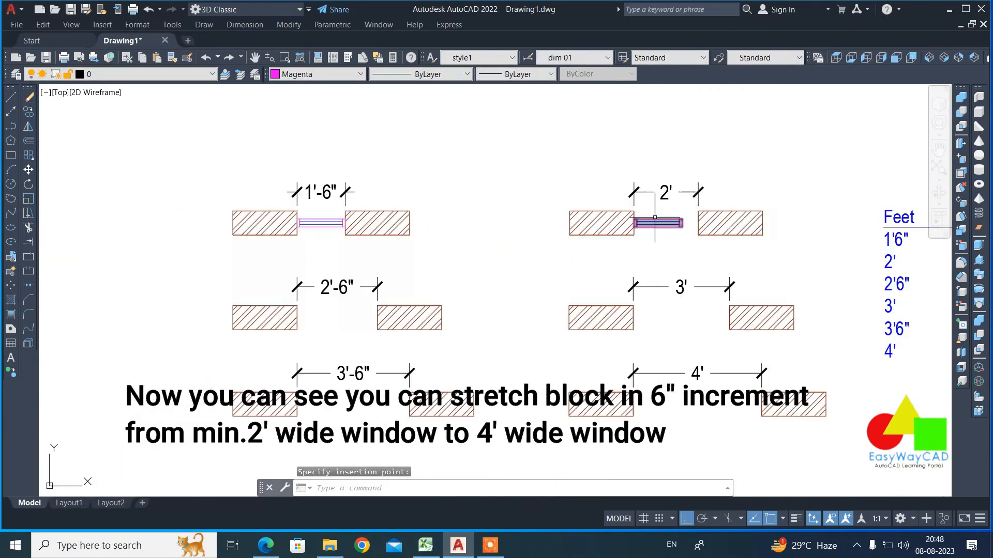
pyautogui.scroll(2, 394, 309)
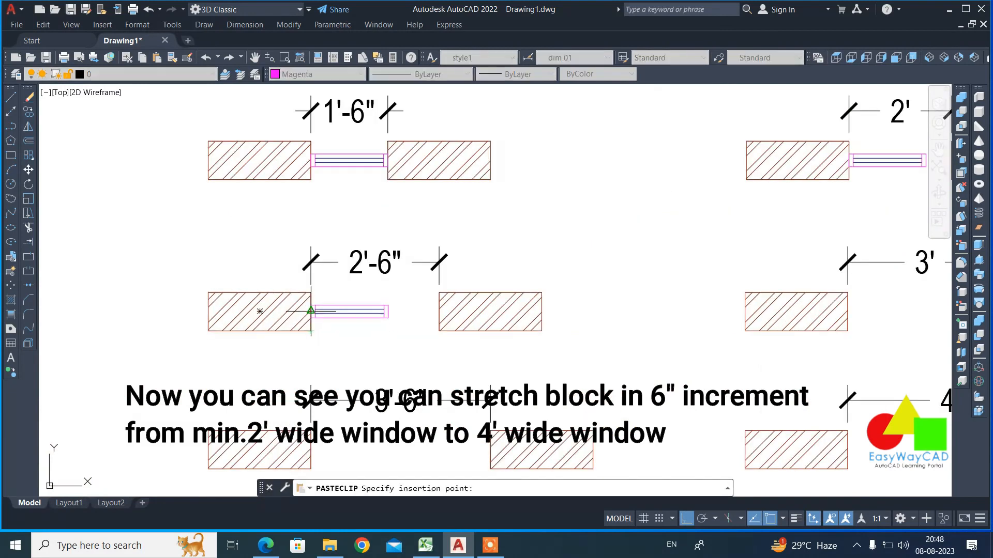
pyautogui.scroll(-2, 310, 314)
pyautogui.scroll(4, 674, 322)
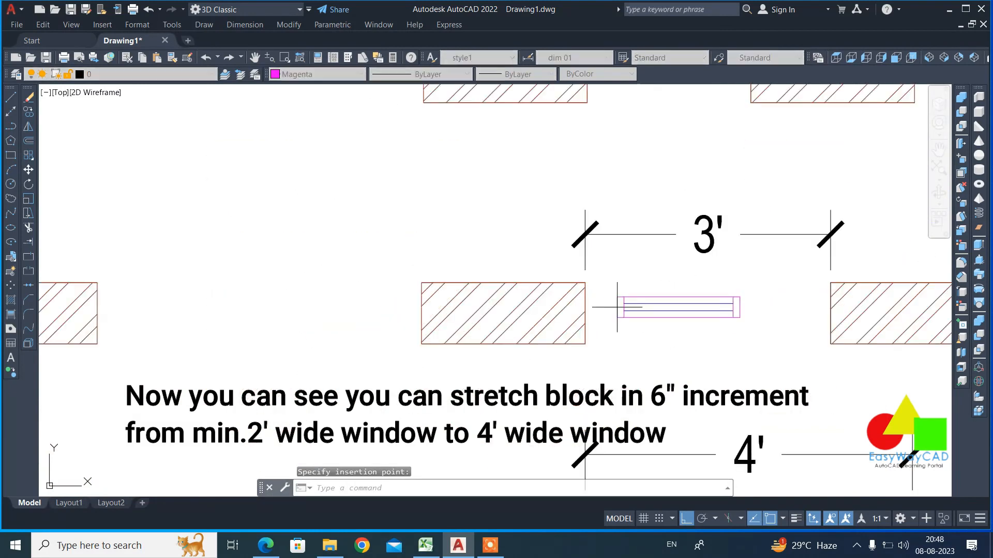
pyautogui.scroll(-4, 508, 254)
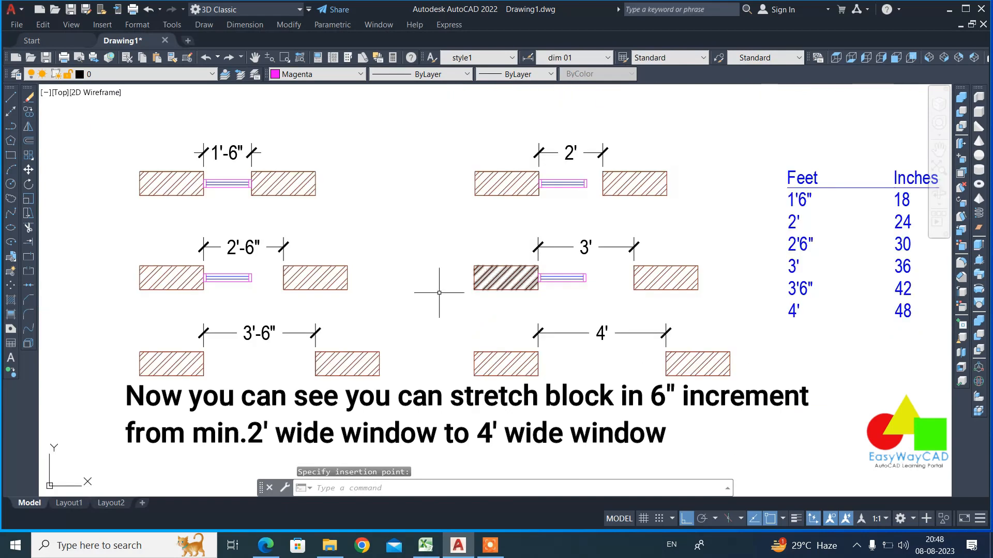
pyautogui.scroll(2, 255, 378)
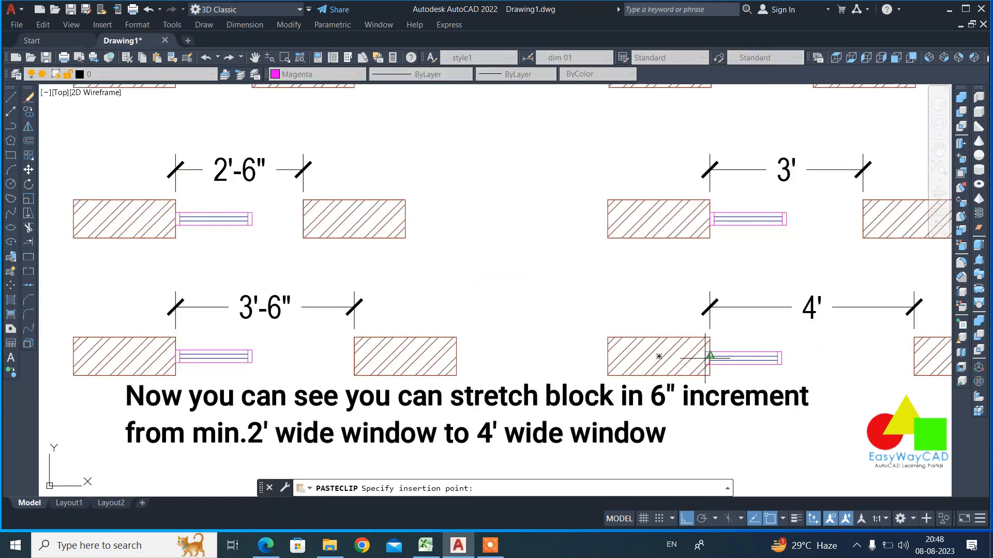
pyautogui.click(710, 357)
pyautogui.scroll(-3, 453, 346)
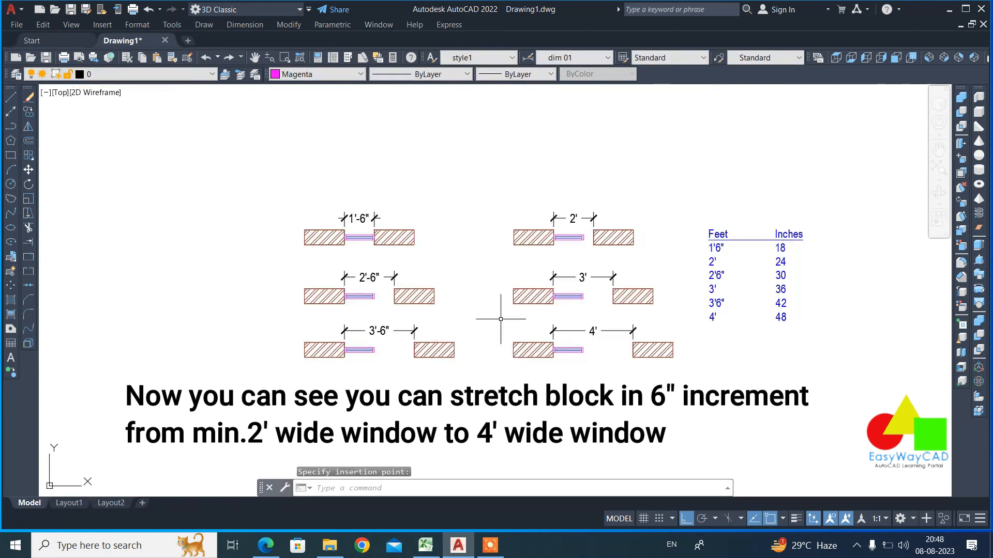
pyautogui.scroll(2, 587, 277)
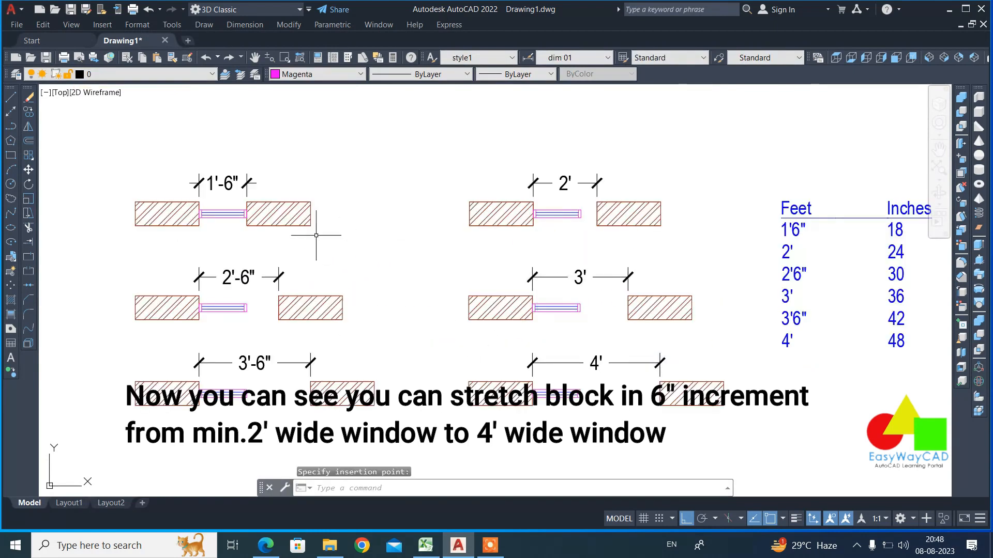
pyautogui.click(260, 324)
pyautogui.click(247, 311)
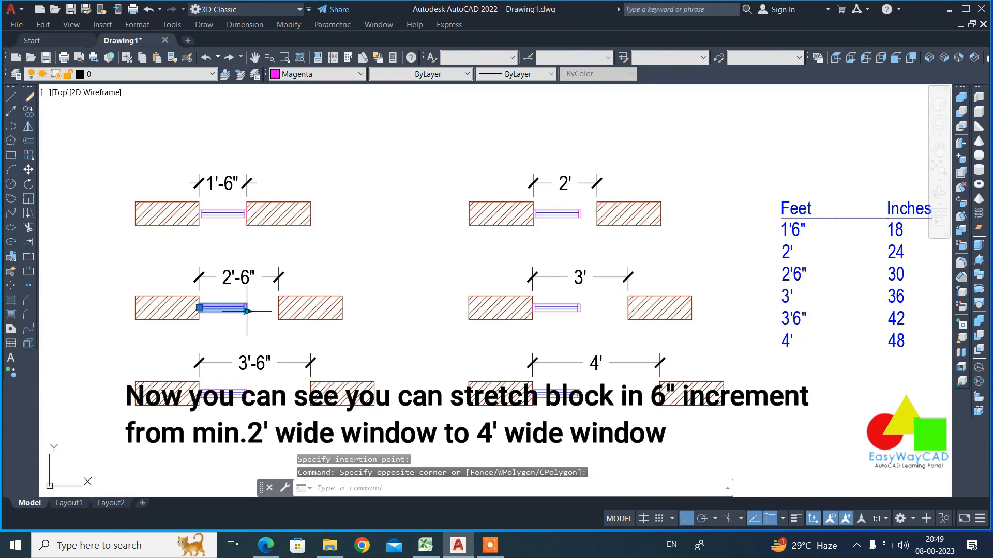
pyautogui.click(248, 311)
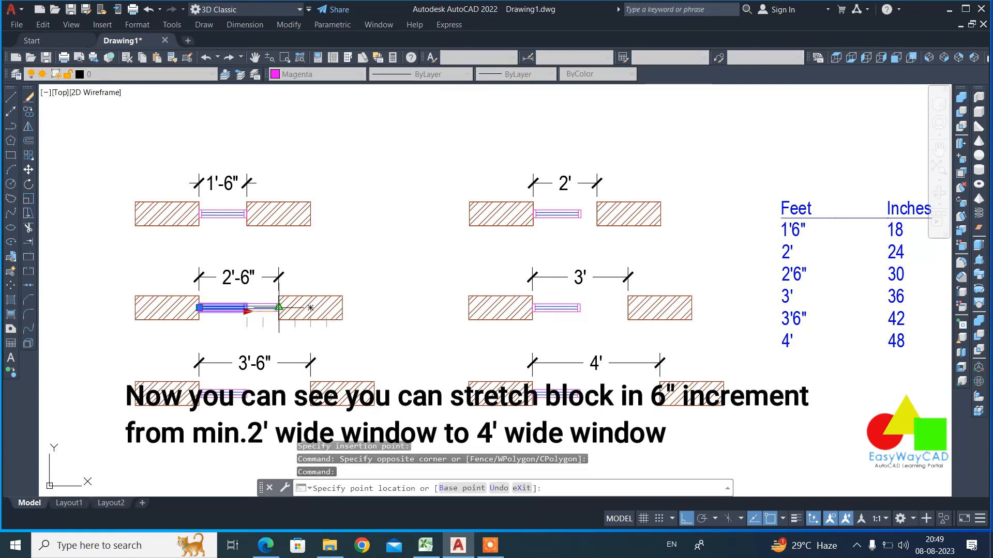
pyautogui.press('Escape')
pyautogui.scroll(6, 631, 204)
pyautogui.press('Escape')
# Step: Stretch the window in the 2' opening to the right wall, giving it a 2' width, and deselect it
pyautogui.click(437, 273)
pyautogui.click(403, 223)
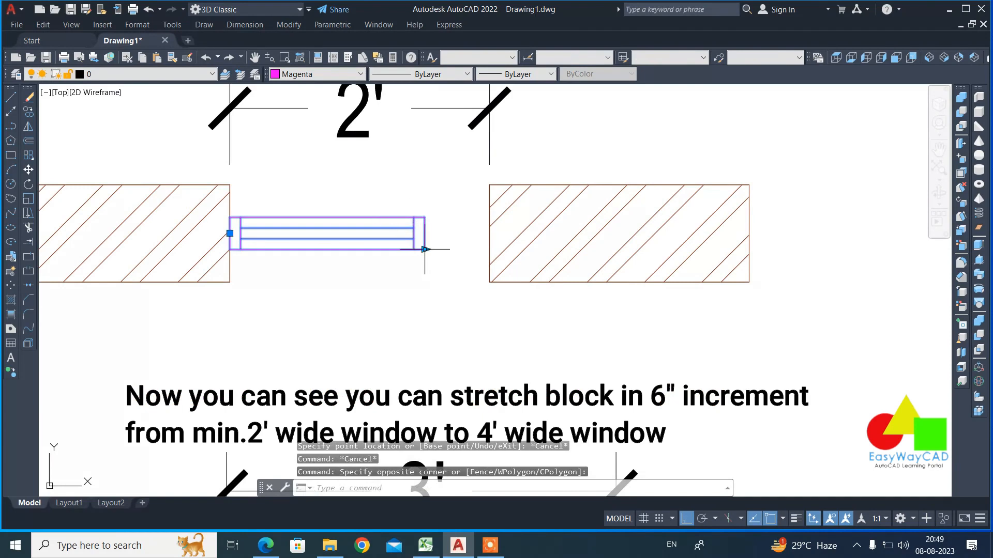
pyautogui.click(425, 249)
pyautogui.scroll(-4, 479, 204)
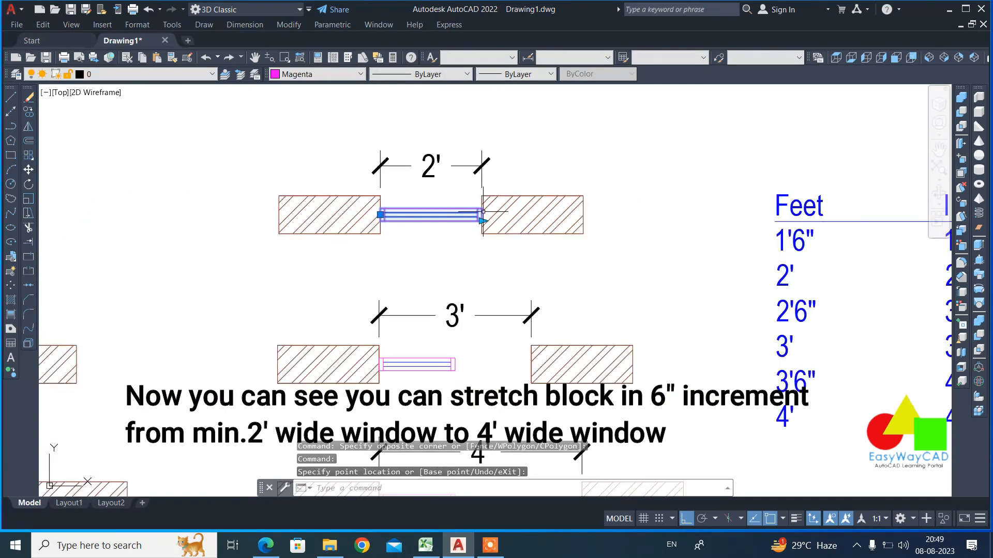
pyautogui.scroll(-4, 482, 211)
pyautogui.press('Escape')
# Step: Stretch the window in the 2'-6" opening to a width of 2'-6" so it meets the right wall
pyautogui.scroll(4, 284, 255)
pyautogui.click(254, 296)
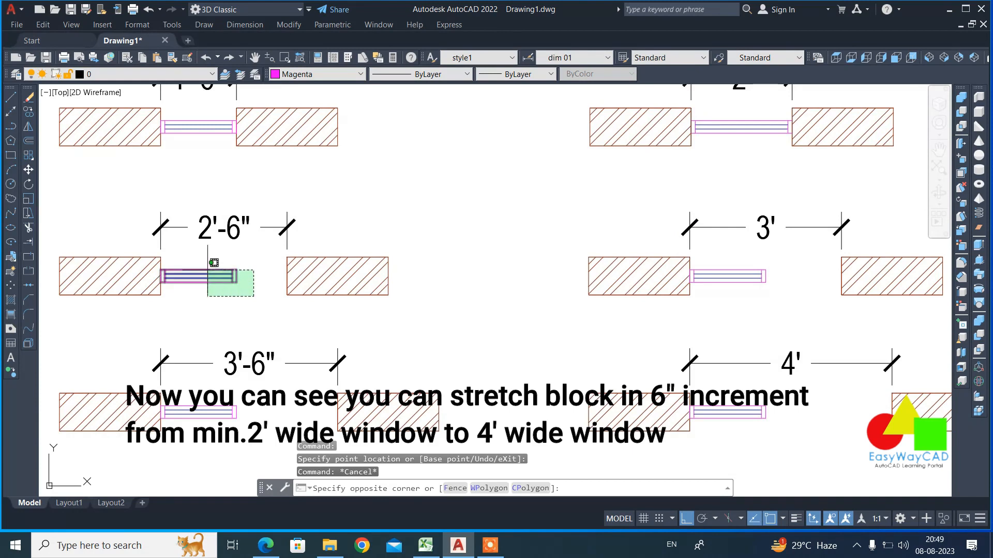
pyautogui.click(208, 270)
pyautogui.scroll(2, 244, 282)
pyautogui.click(232, 274)
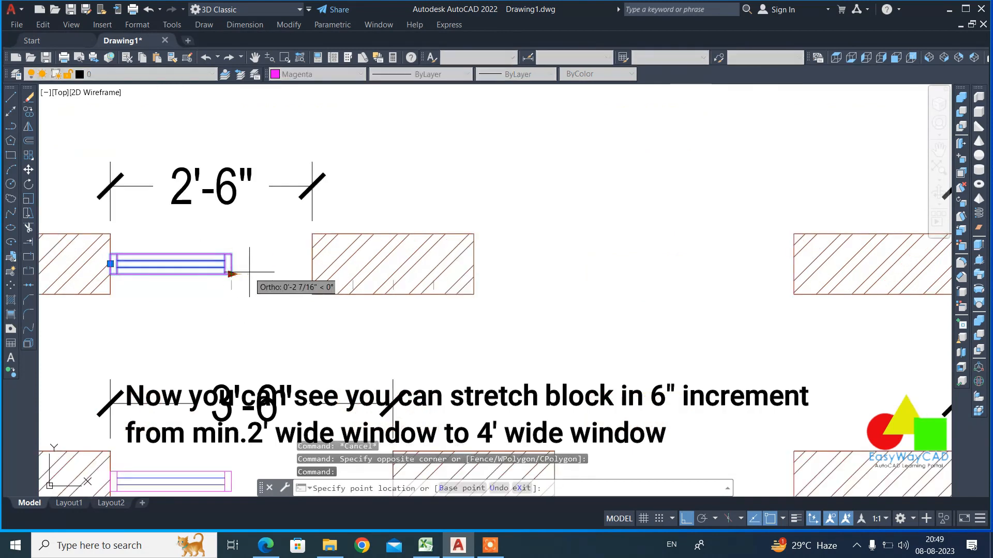
pyautogui.click(304, 270)
pyautogui.scroll(-2, 253, 259)
pyautogui.press('Escape')
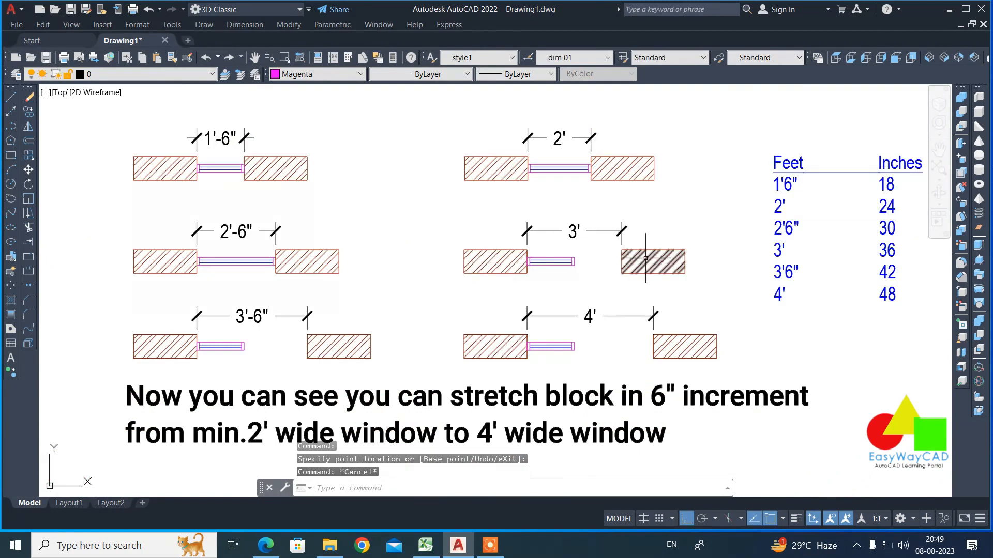
# Step: Stretch the window in the 3' opening to a width of 3' so it closes the gap between the walls
pyautogui.scroll(5, 645, 258)
pyautogui.click(409, 293)
pyautogui.click(358, 254)
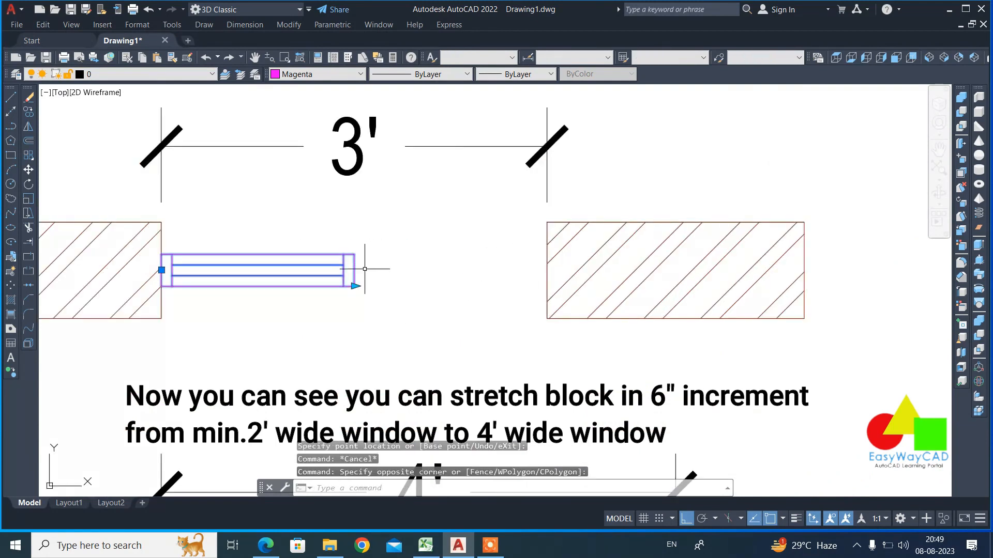
pyautogui.click(355, 286)
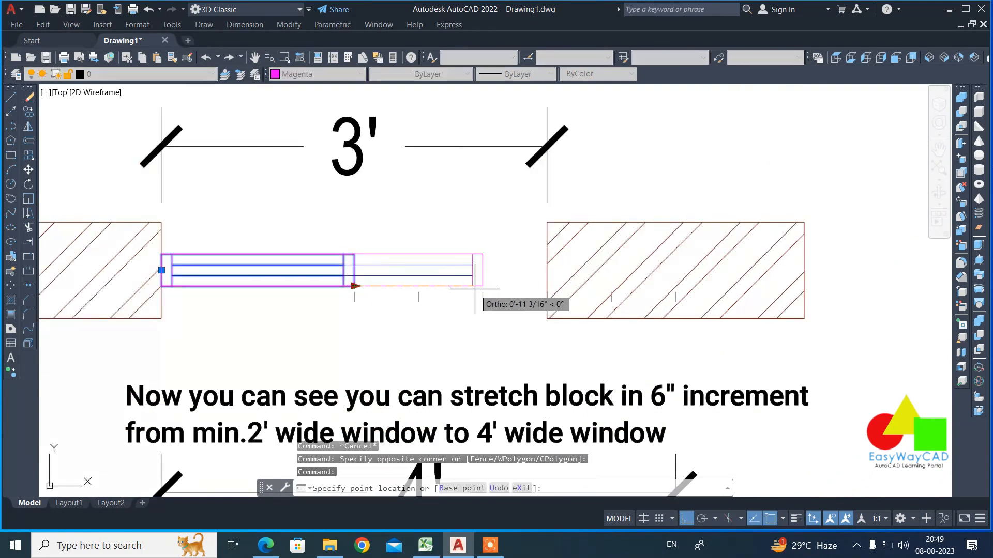
pyautogui.click(534, 288)
pyautogui.scroll(-5, 505, 241)
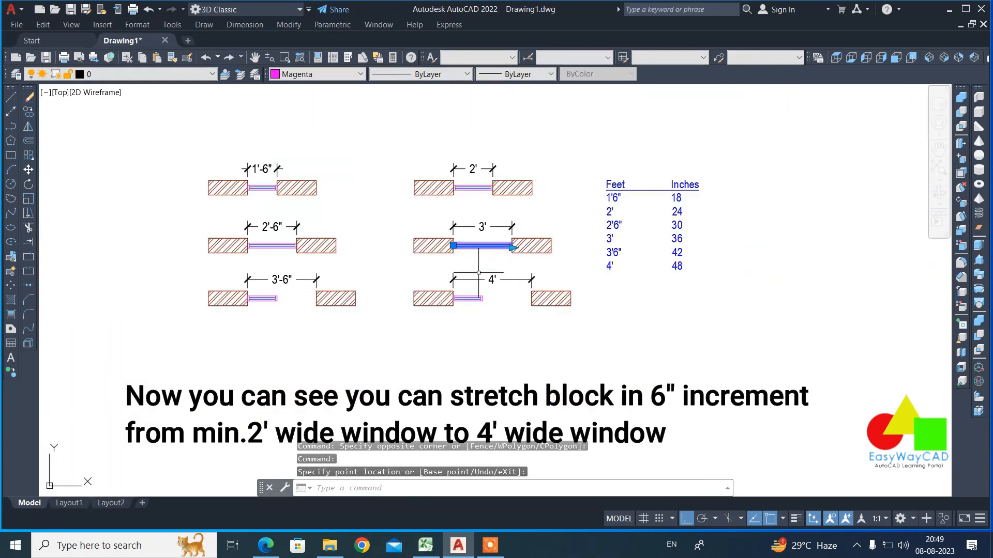
pyautogui.press('Escape')
# Step: Stretch the window in the 3'-6" opening to a width of 3'-6", ending at the right wall
pyautogui.scroll(3, 283, 306)
pyautogui.click(282, 301)
pyautogui.click(256, 275)
pyautogui.scroll(2, 268, 295)
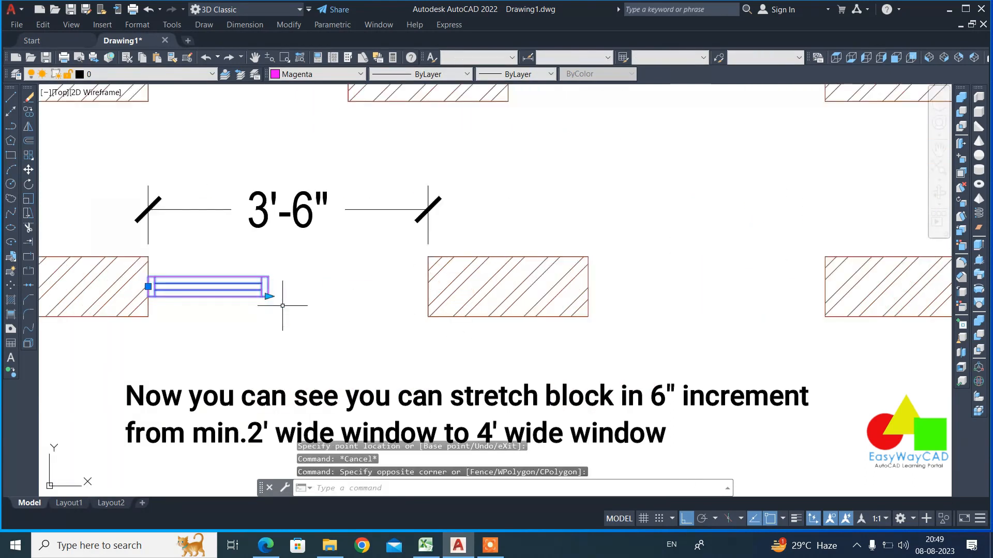
pyautogui.click(268, 296)
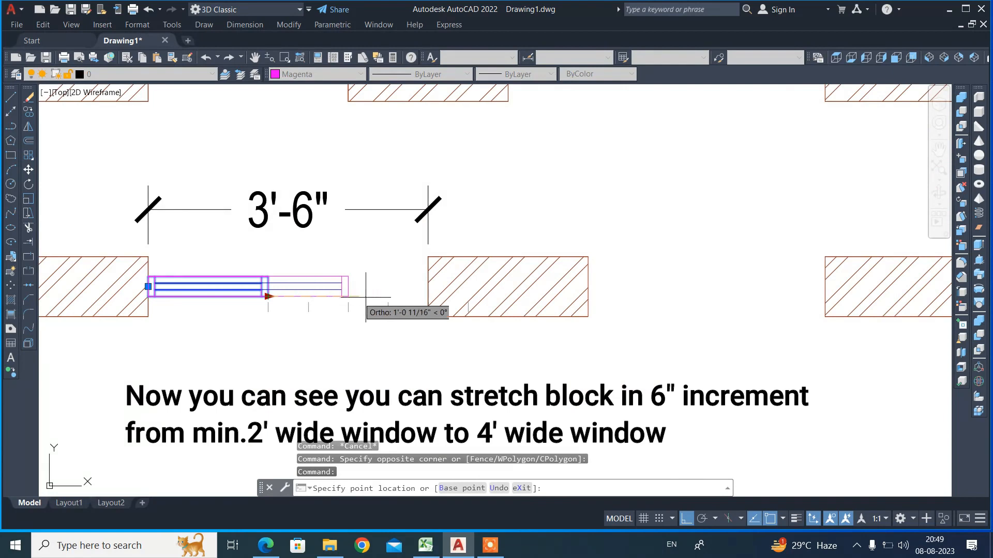
pyautogui.click(427, 296)
pyautogui.scroll(-4, 218, 278)
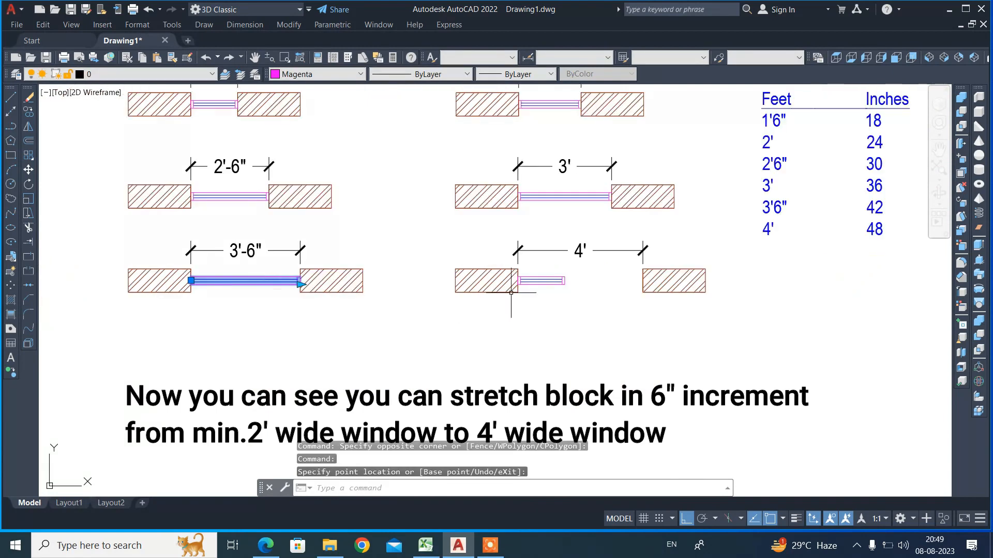
pyautogui.press('Escape')
# Step: Stretch the window in the 4' opening to its maximum width of 4' so it fills the opening
pyautogui.scroll(2, 594, 282)
pyautogui.click(540, 285)
pyautogui.click(522, 266)
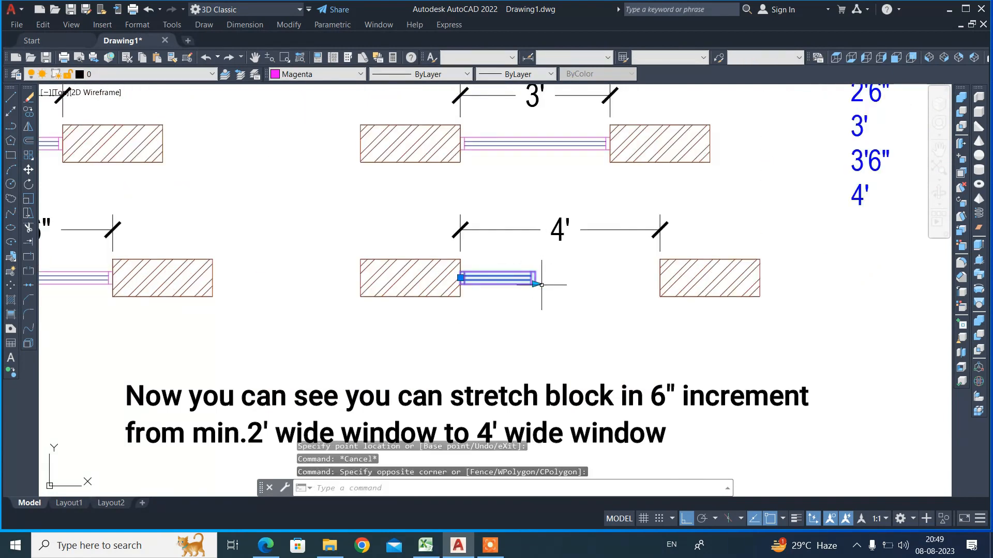
pyautogui.click(540, 285)
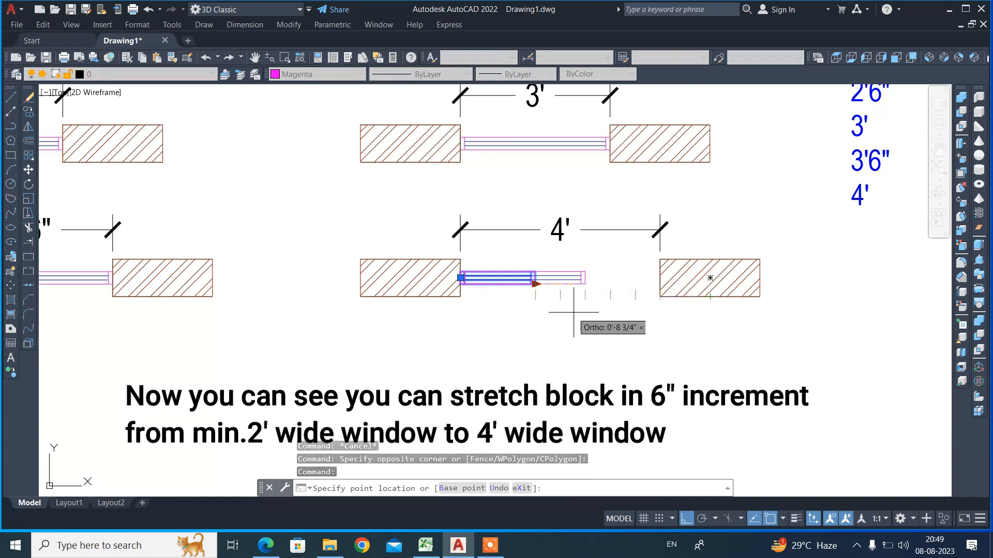
pyautogui.click(693, 318)
pyautogui.scroll(-2, 533, 307)
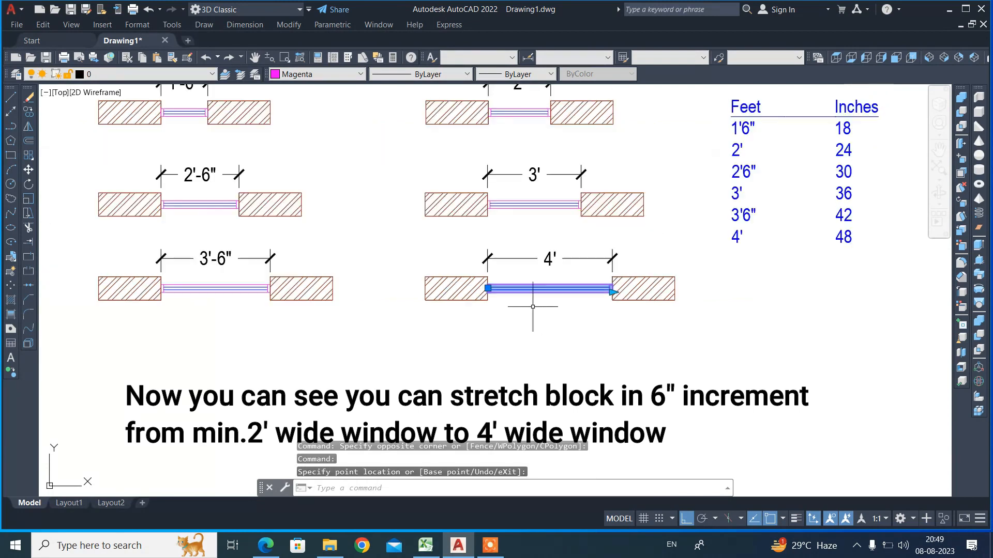
pyautogui.press('Escape')
pyautogui.scroll(-2, 436, 348)
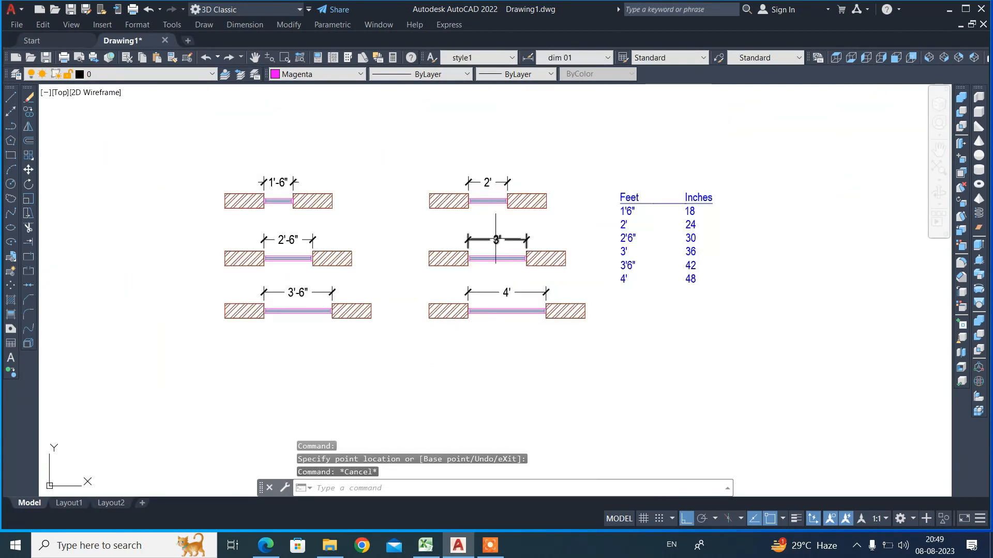
pyautogui.scroll(2, 495, 239)
pyautogui.moveTo(444, 277); pyautogui.dragTo(467, 265, button='middle')
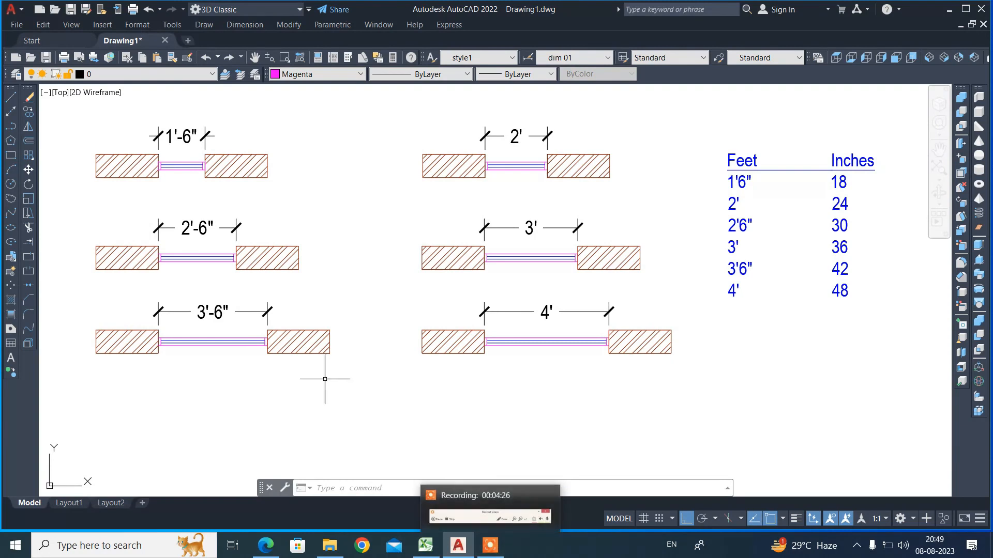
pyautogui.click(492, 548)
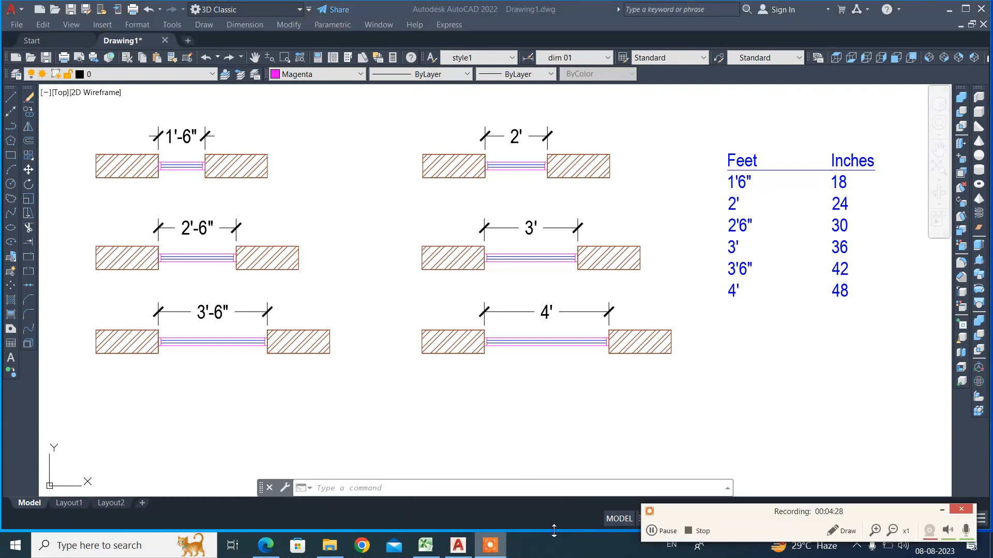